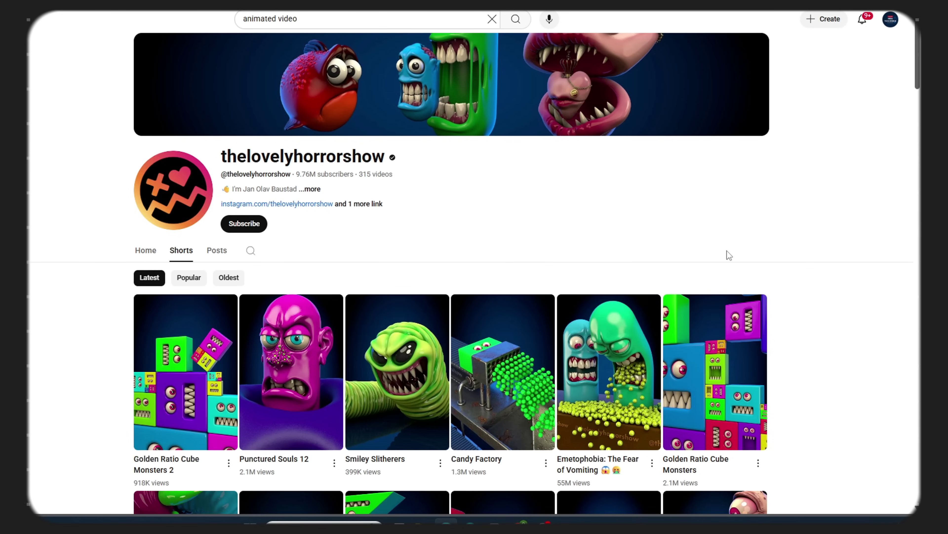
Scroll through thelovelyhorrorshow's monster Shorts until the Punctured Souls 12 short plays
scroll(730, 255, down, 4)
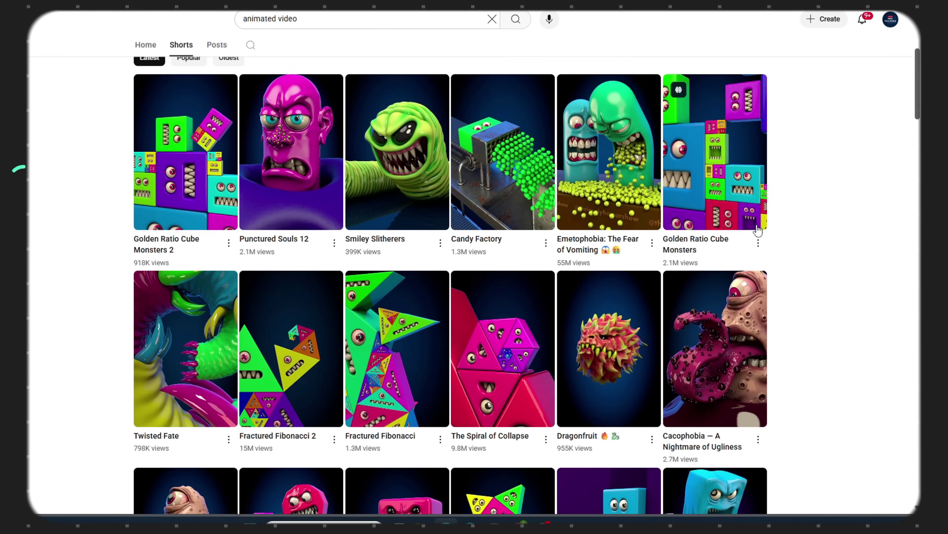
scroll(772, 241, down, 2)
scroll(773, 242, down, 6)
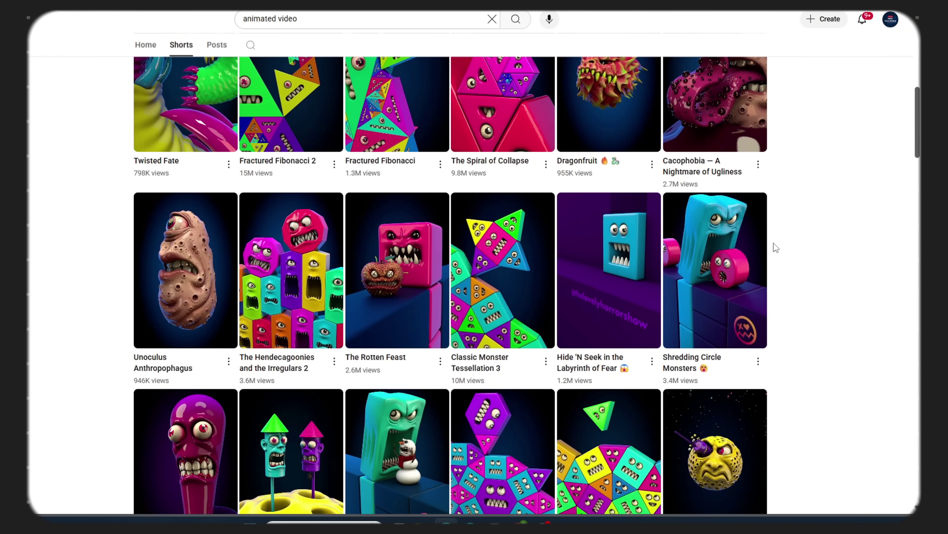
scroll(776, 246, down, 15)
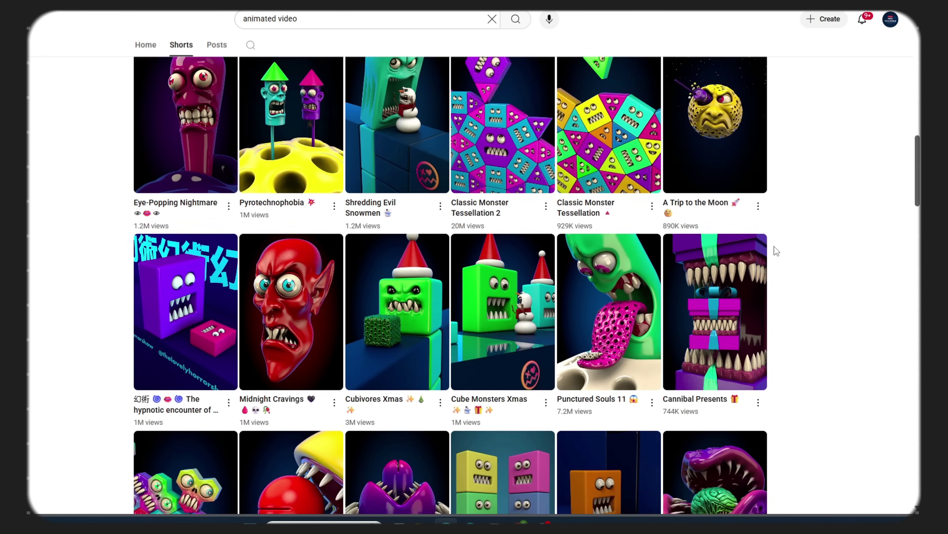
scroll(774, 247, down, 14)
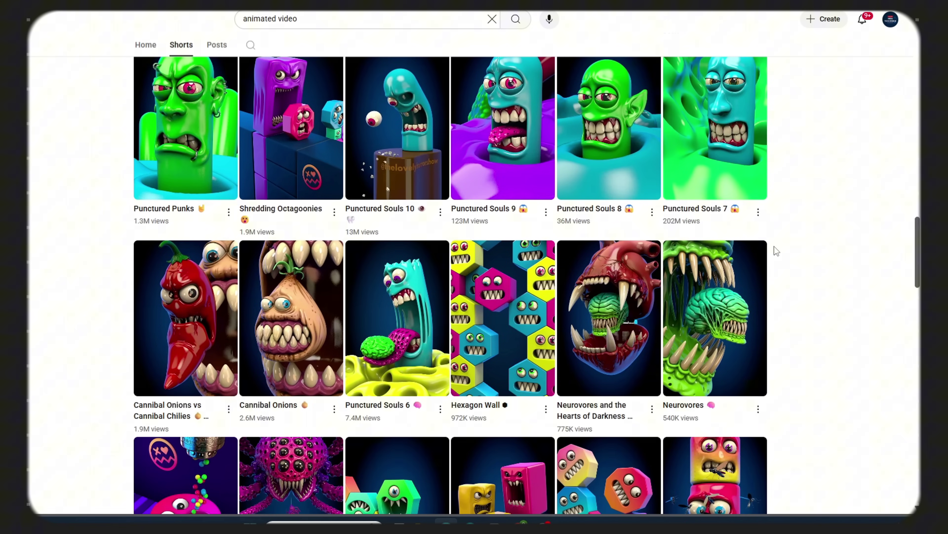
scroll(775, 247, down, 1)
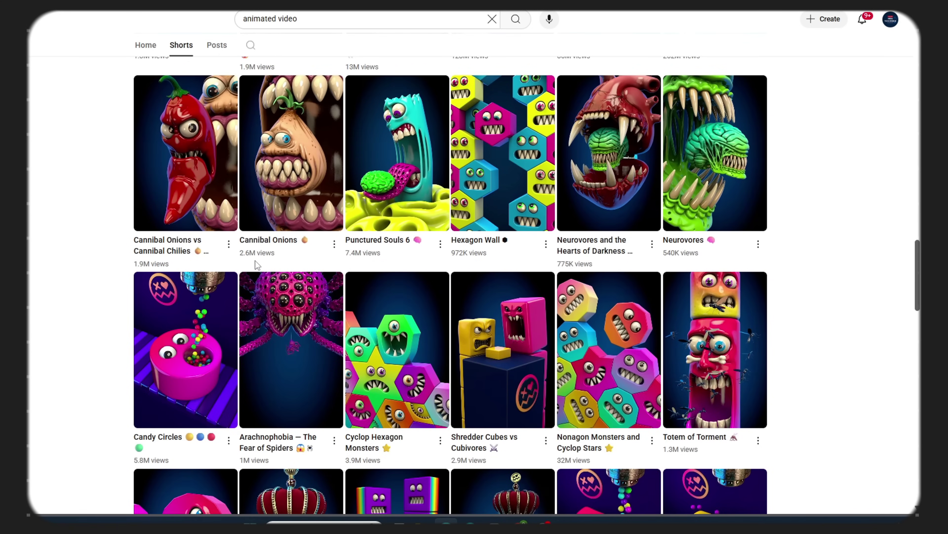
scroll(710, 312, down, 11)
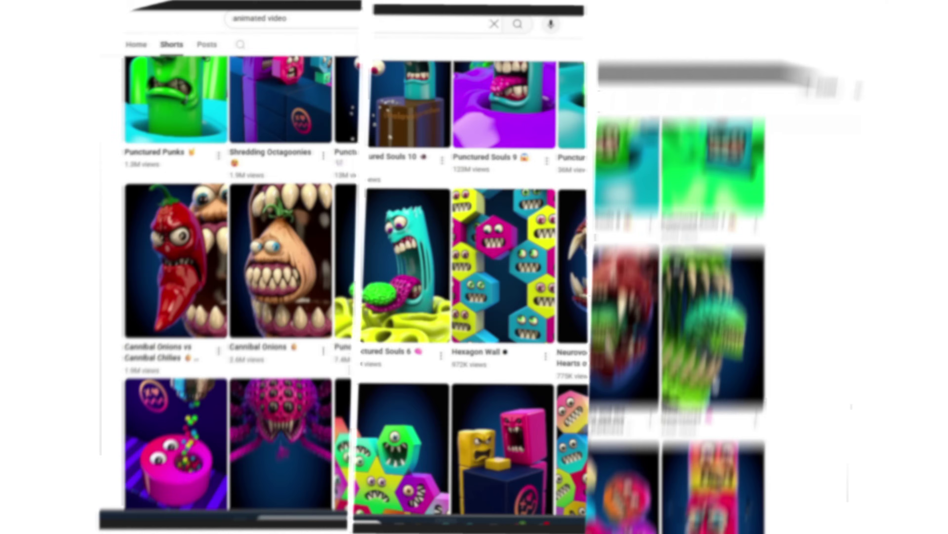
scroll(717, 318, up, 7)
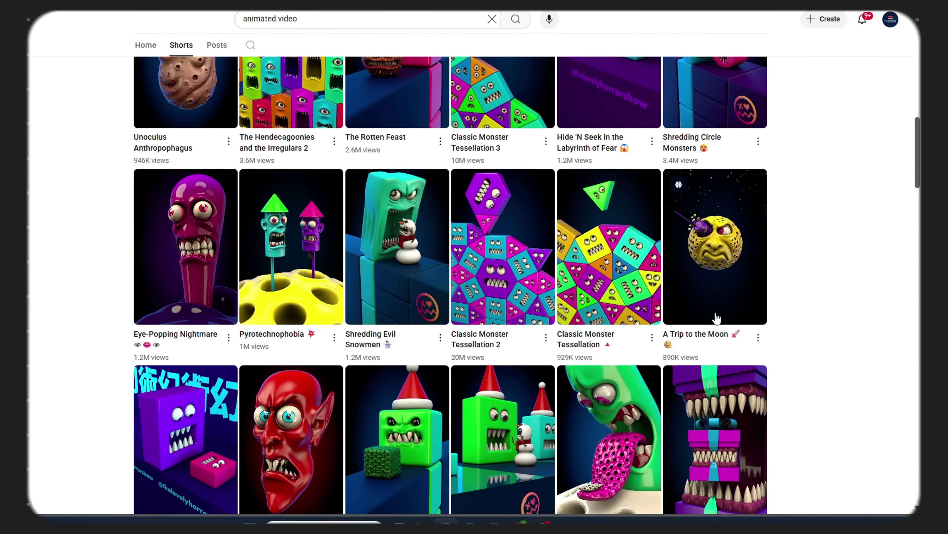
scroll(699, 320, up, 15)
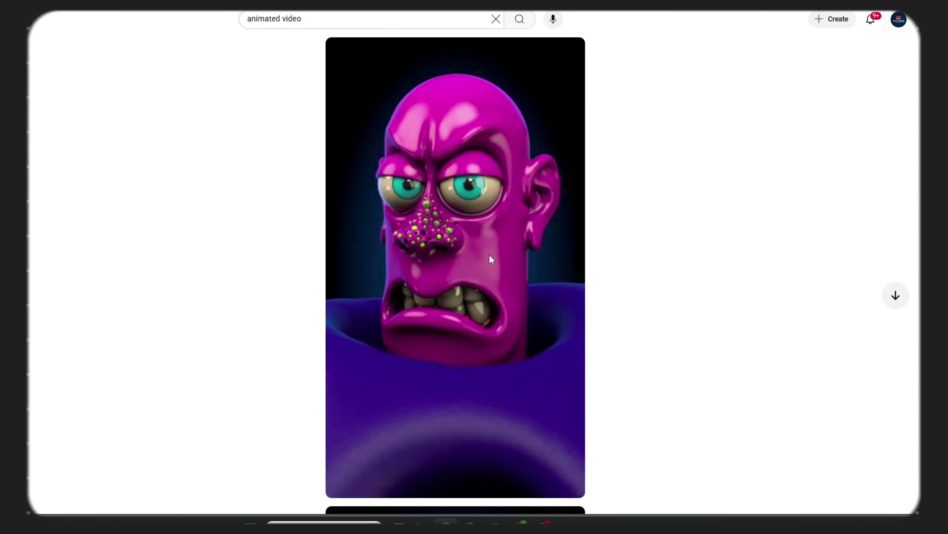
scroll(490, 256, down, 1)
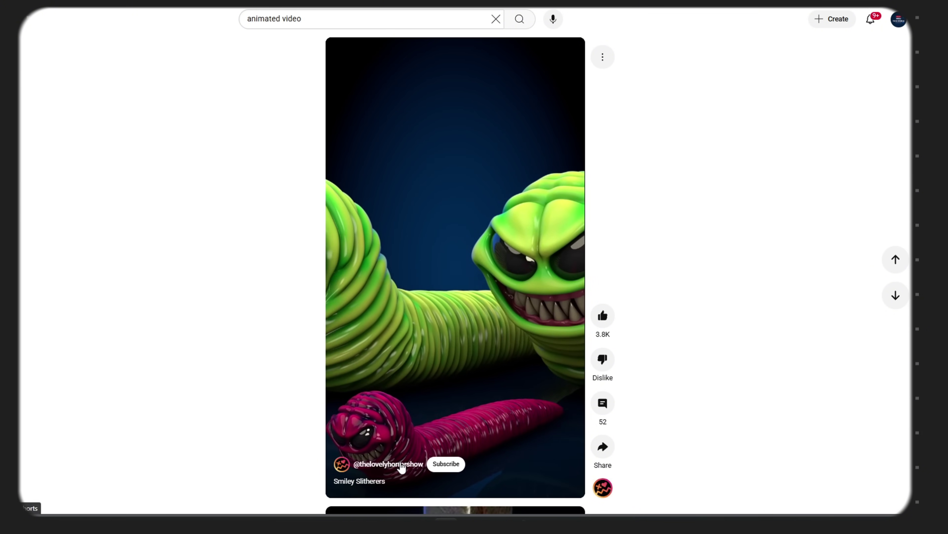
Return to the channel's Shorts grid and play the Emetophobia short, scrolling onward
click(401, 464)
scroll(538, 366, down, 4)
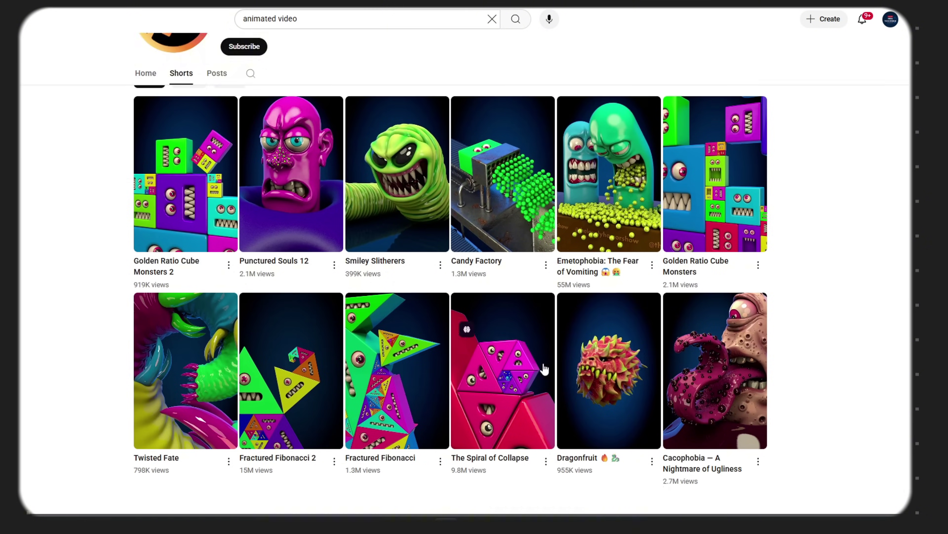
scroll(544, 369, down, 1)
click(619, 193)
scroll(618, 187, down, 2)
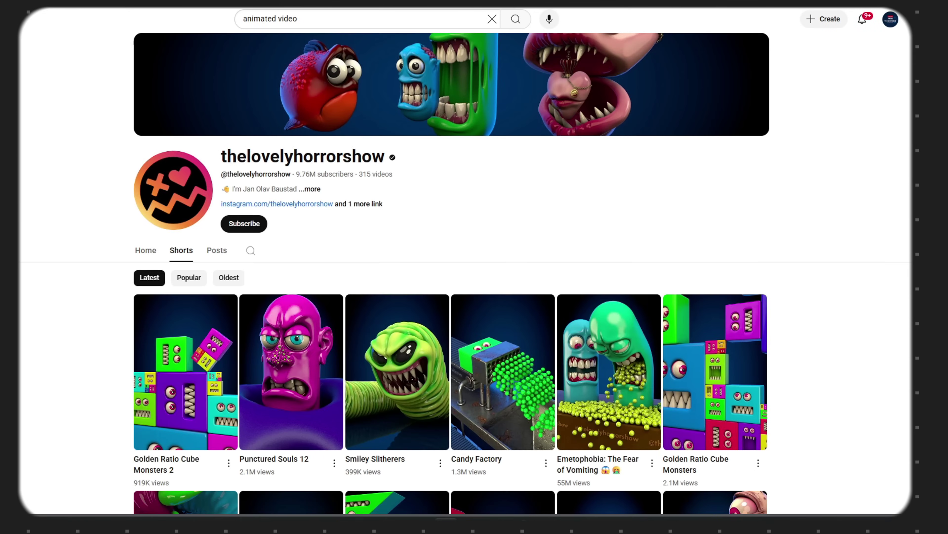
scroll(721, 280, down, 5)
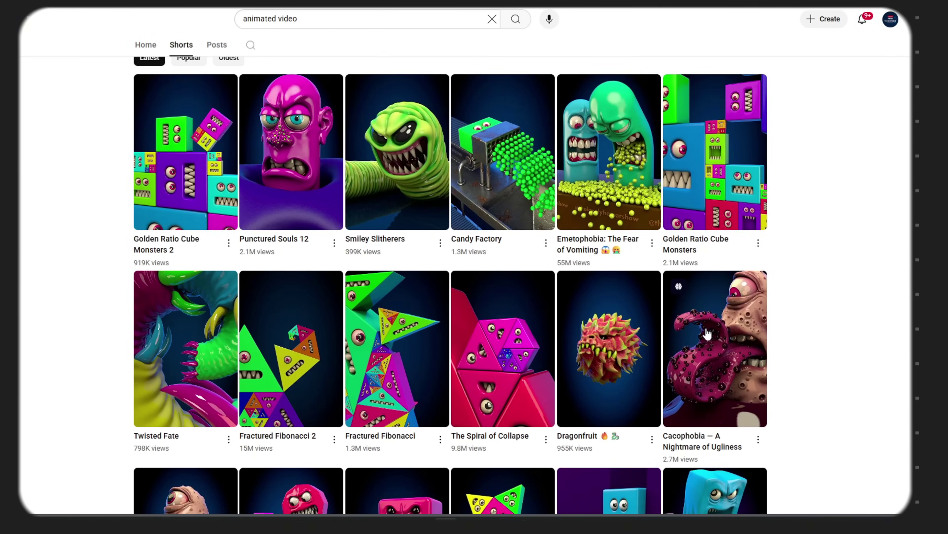
Play the Cacophobia short and scroll on through the following shorts
click(699, 340)
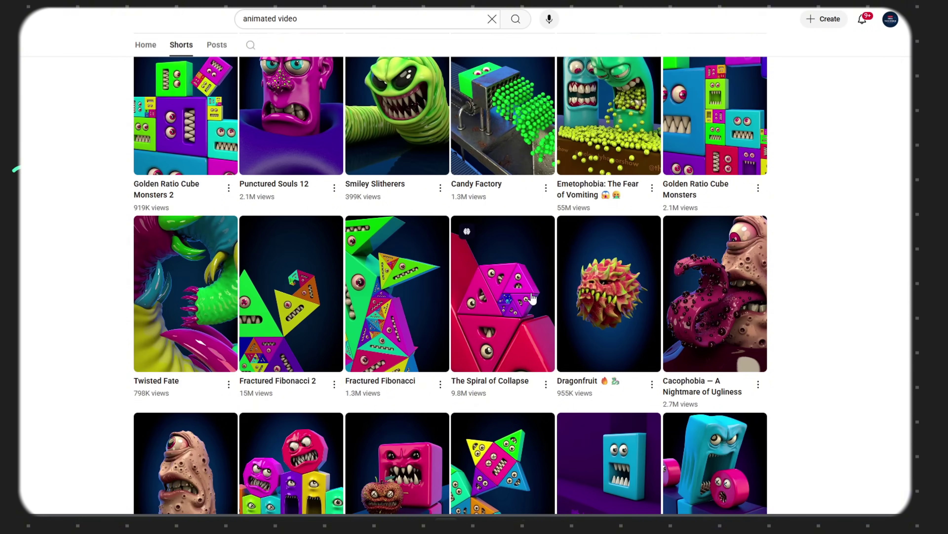
scroll(471, 388, down, 15)
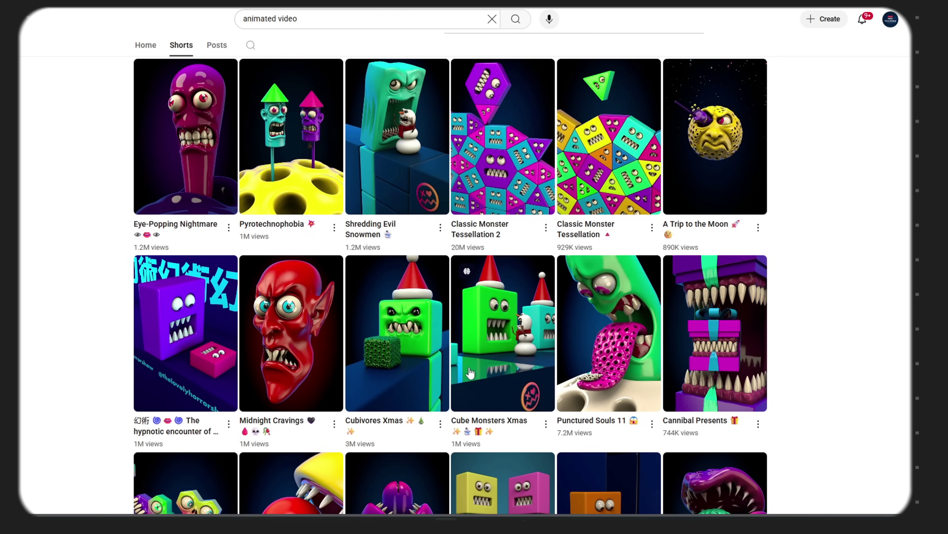
scroll(550, 386, down, 9)
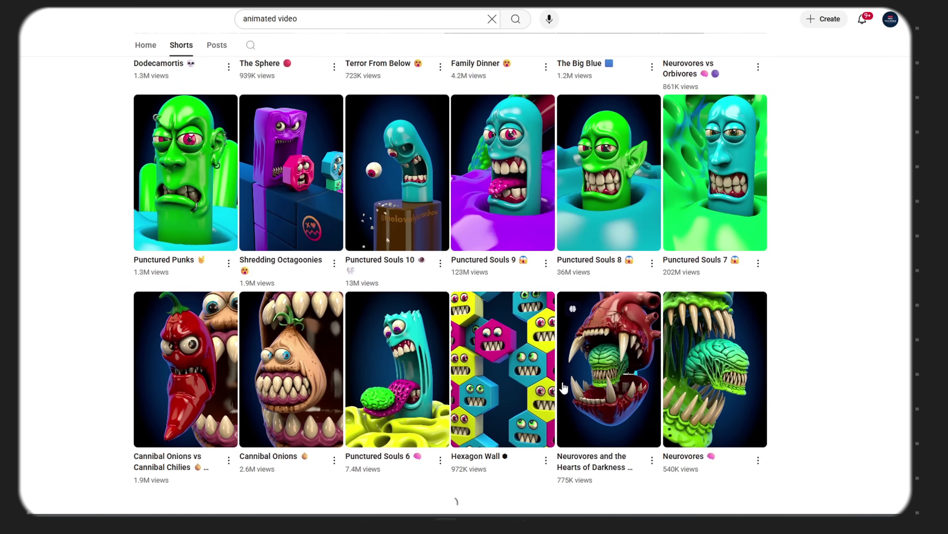
scroll(564, 387, down, 2)
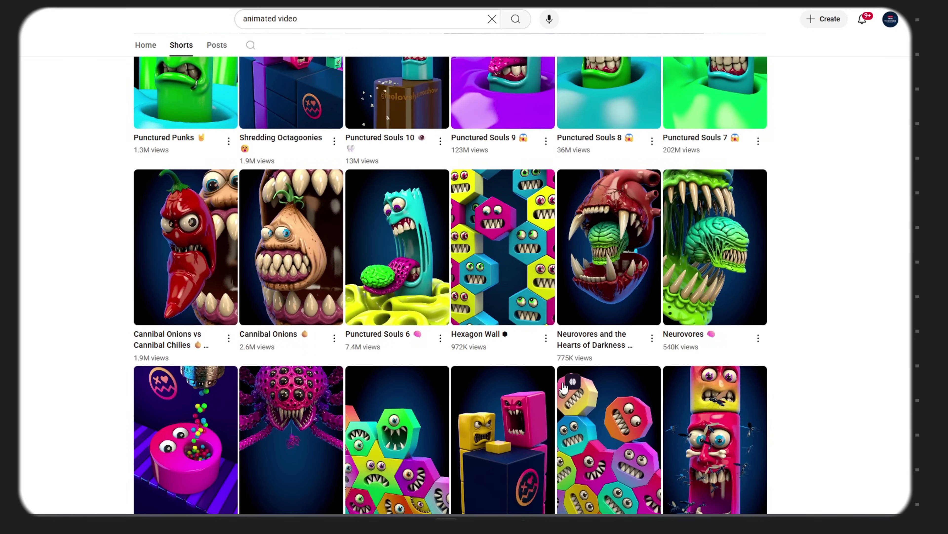
Scroll up and down the channel's Shorts thumbnail grid to review monster ideas
scroll(564, 386, up, 5)
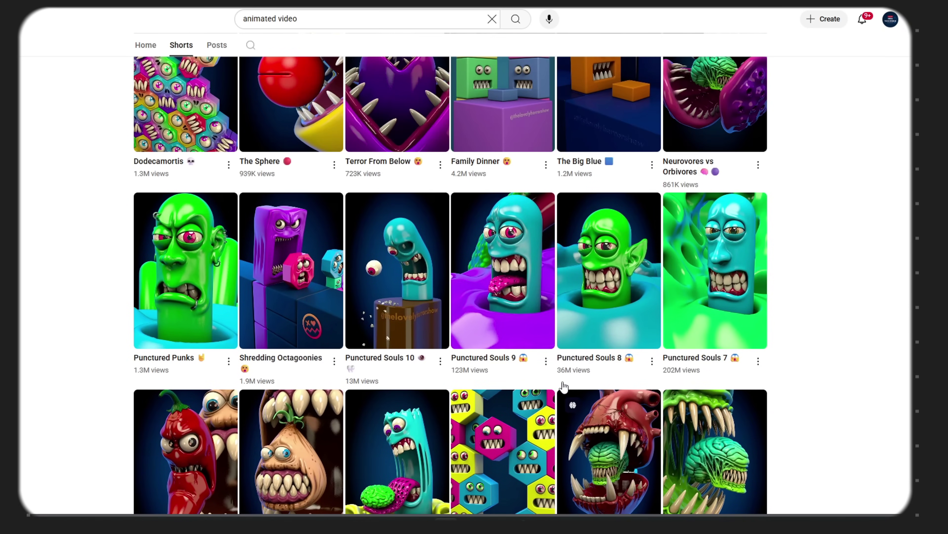
scroll(564, 382, up, 12)
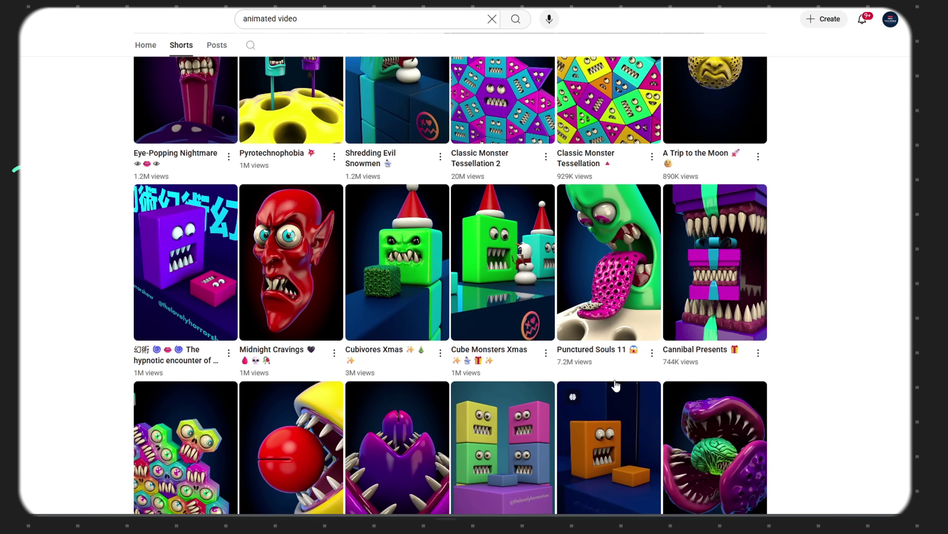
scroll(616, 384, up, 3)
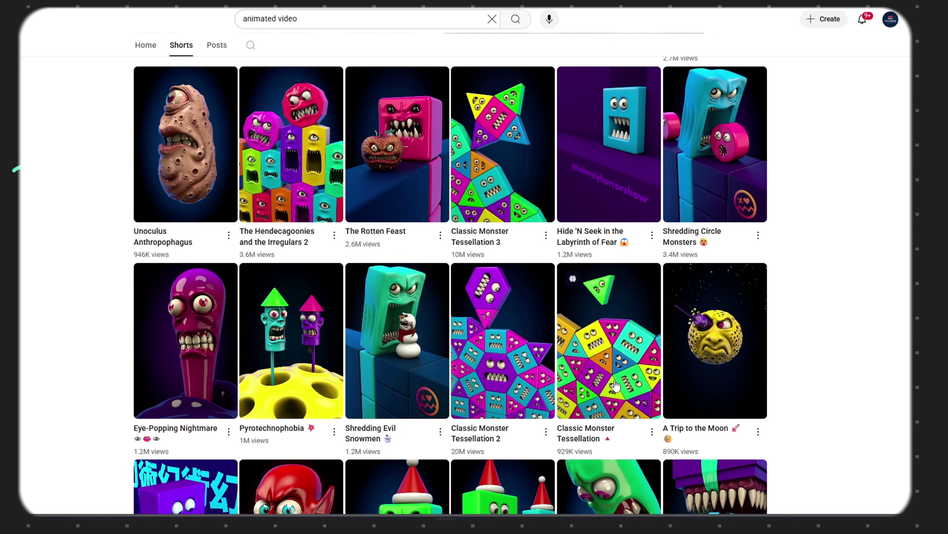
scroll(615, 385, down, 15)
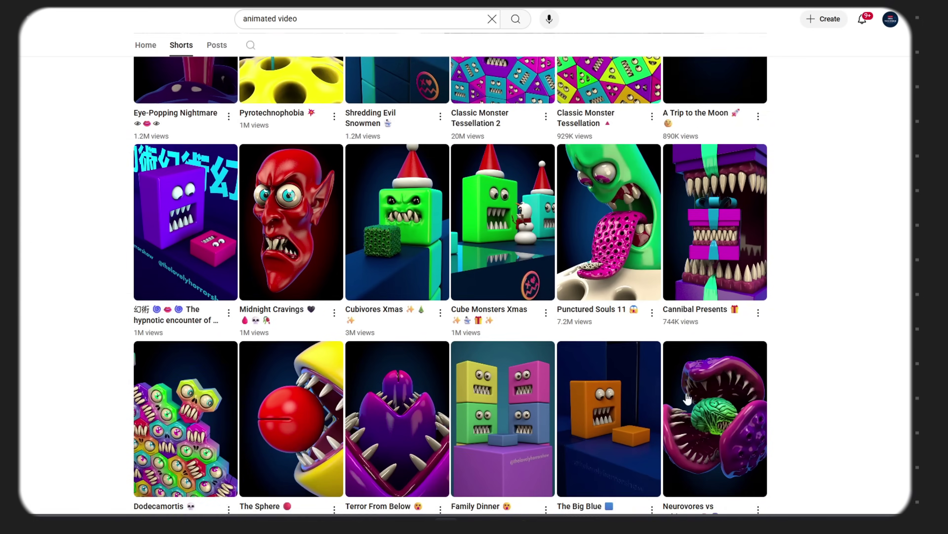
scroll(409, 262, up, 20)
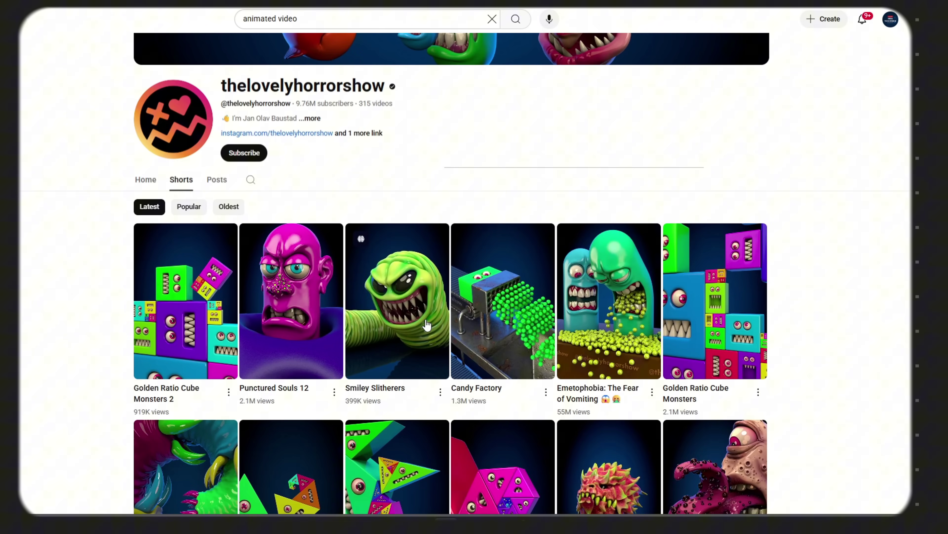
scroll(426, 324, down, 9)
scroll(406, 334, down, 13)
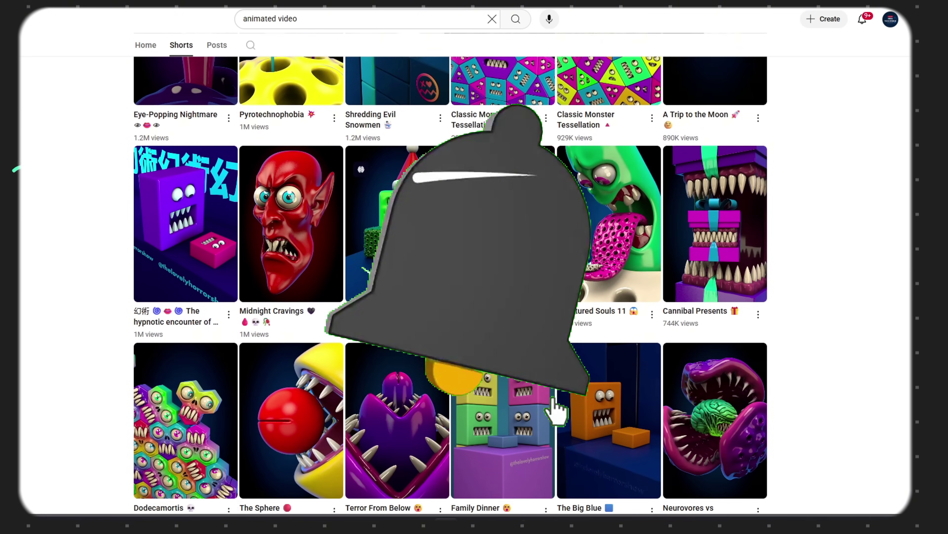
scroll(479, 276, down, 7)
scroll(404, 332, down, 6)
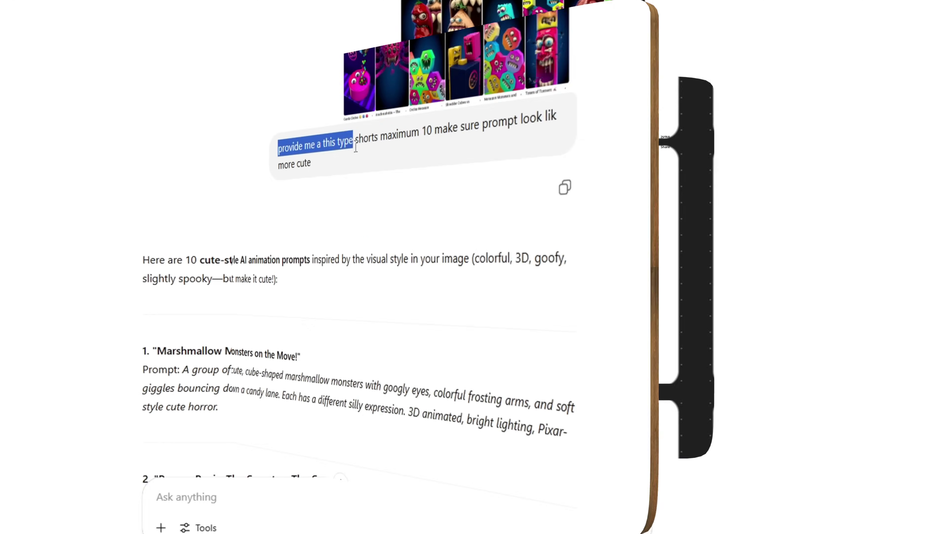
Select the cute-prompts request and scroll through ChatGPT's reply of ten prompts
drag(355, 147, 609, 191)
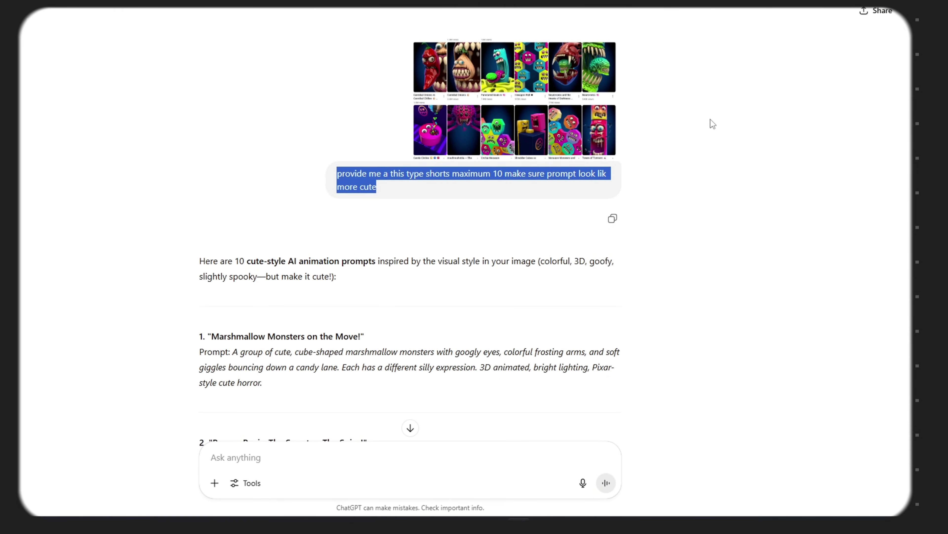
scroll(550, 317, down, 4)
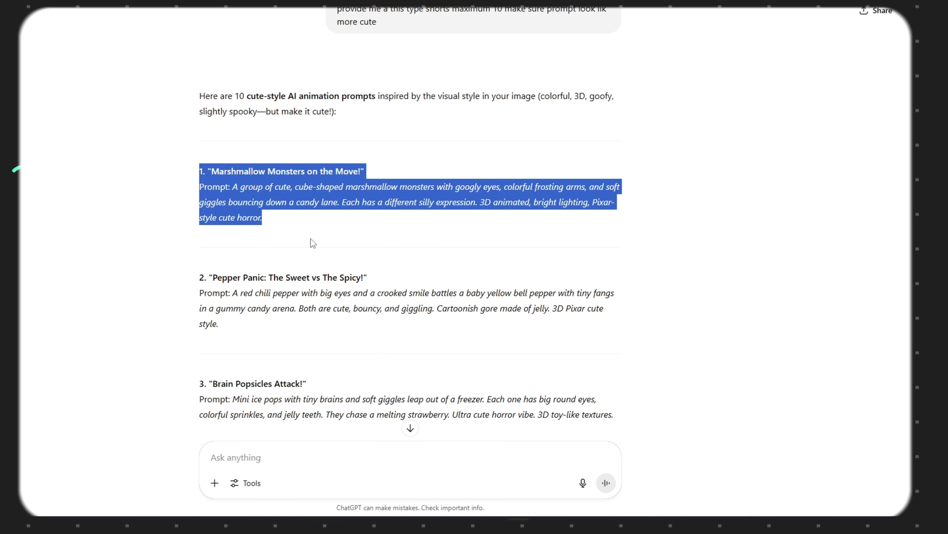
drag(578, 440, 585, 449)
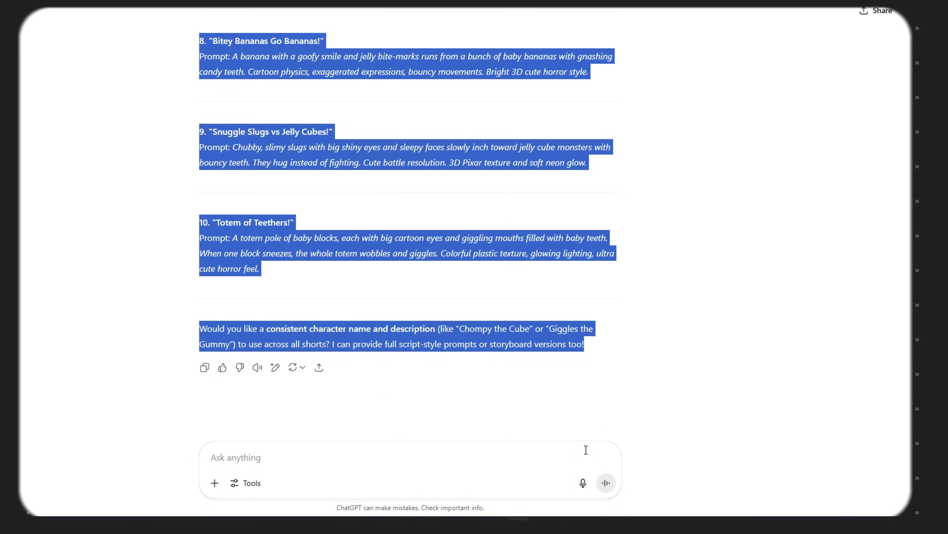
click(392, 185)
scroll(430, 237, up, 15)
scroll(430, 217, up, 8)
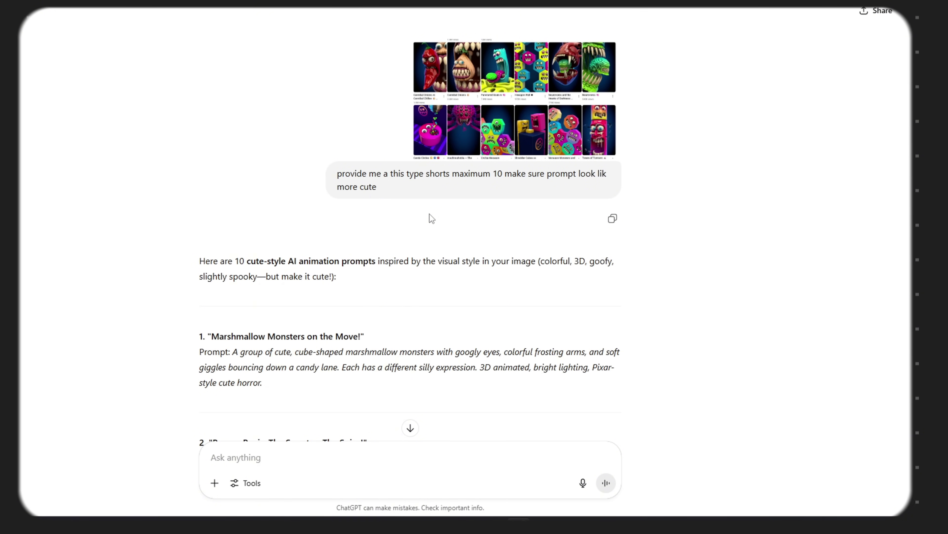
scroll(430, 214, down, 15)
scroll(411, 203, down, 10)
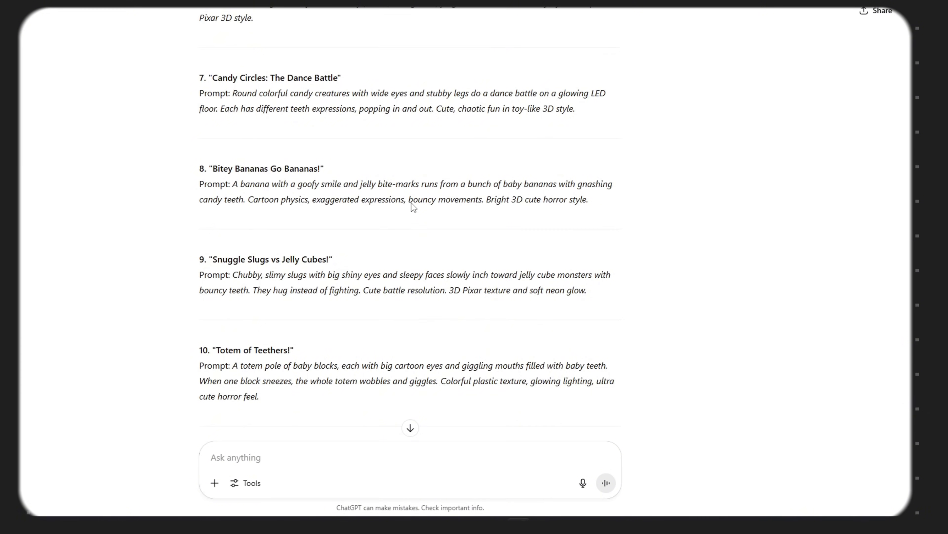
scroll(412, 203, up, 20)
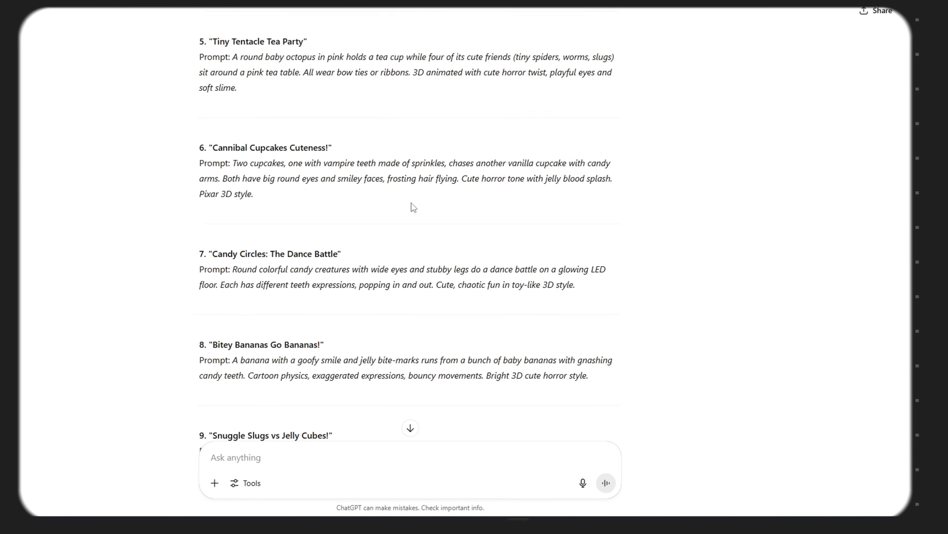
scroll(411, 203, up, 2)
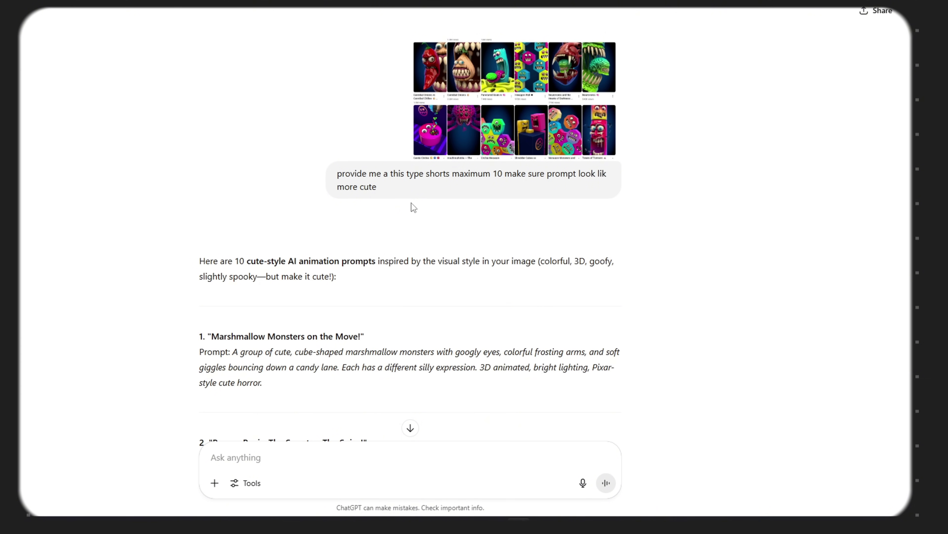
scroll(411, 204, down, 8)
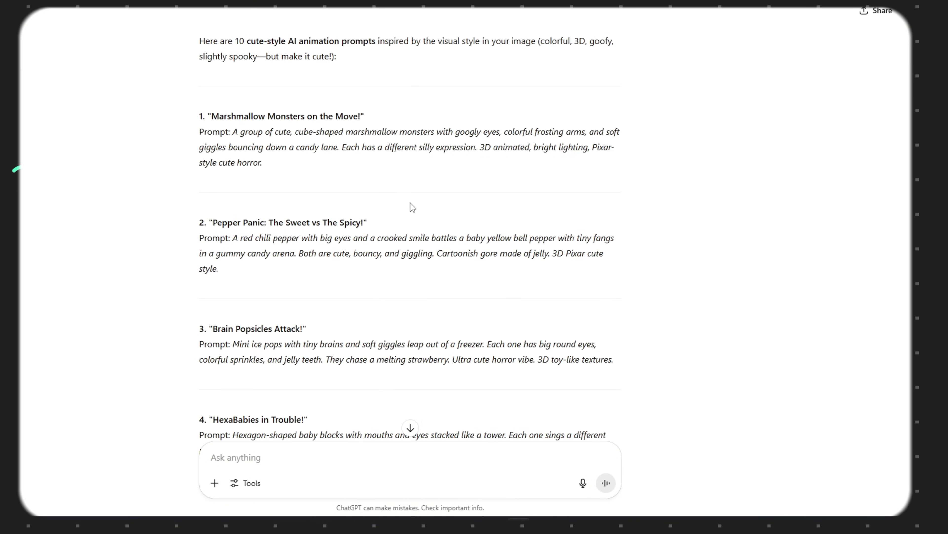
scroll(411, 205, down, 10)
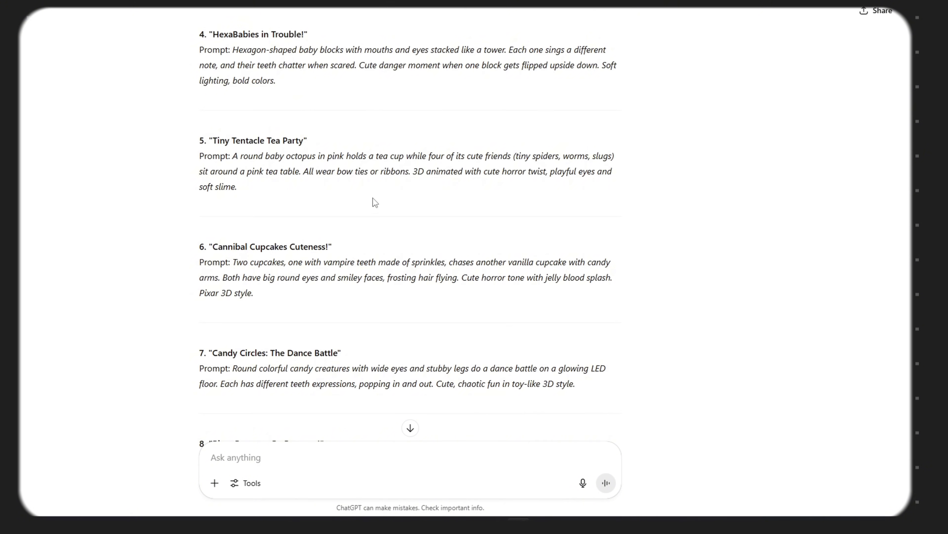
scroll(321, 197, down, 4)
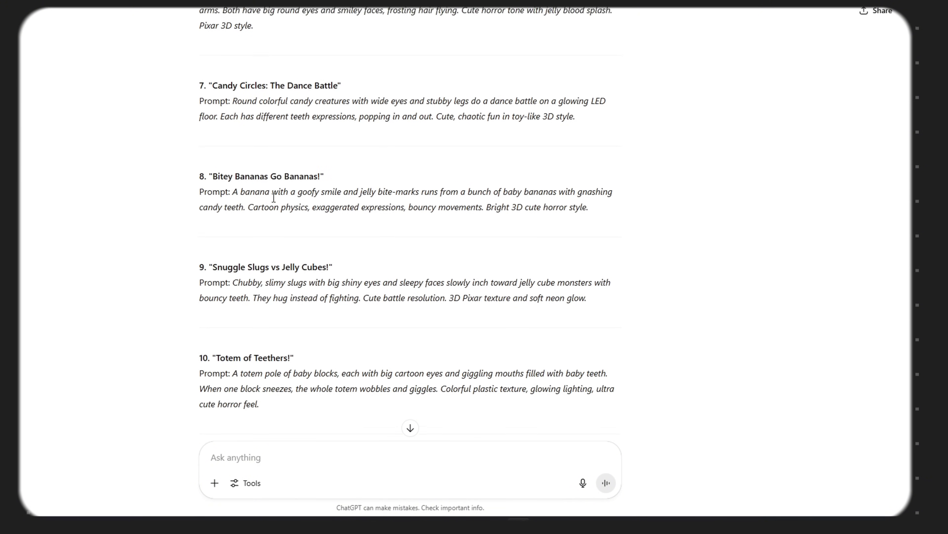
scroll(273, 198, up, 10)
scroll(274, 198, up, 9)
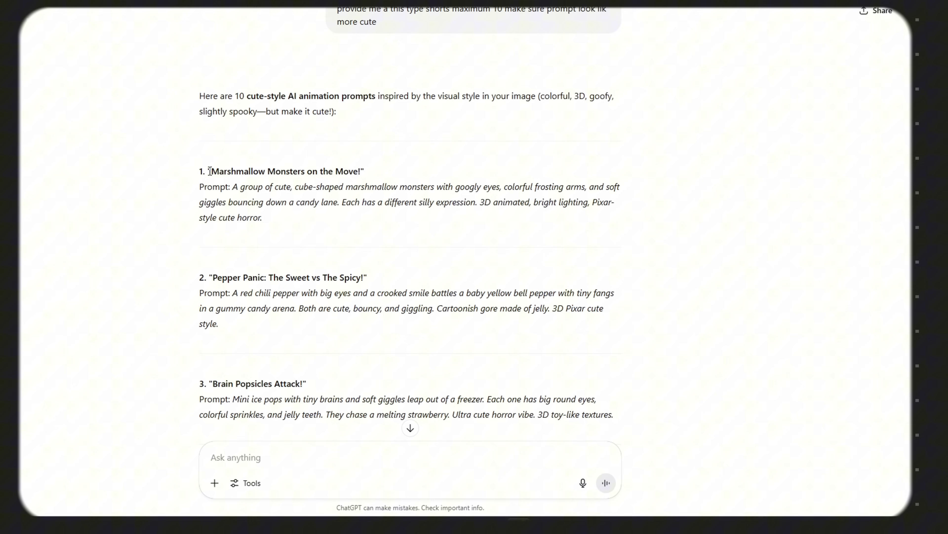
Select the text of prompts 1 through 6 in turn, clearing each selection
drag(200, 186, 301, 236)
click(218, 258)
drag(197, 291, 260, 327)
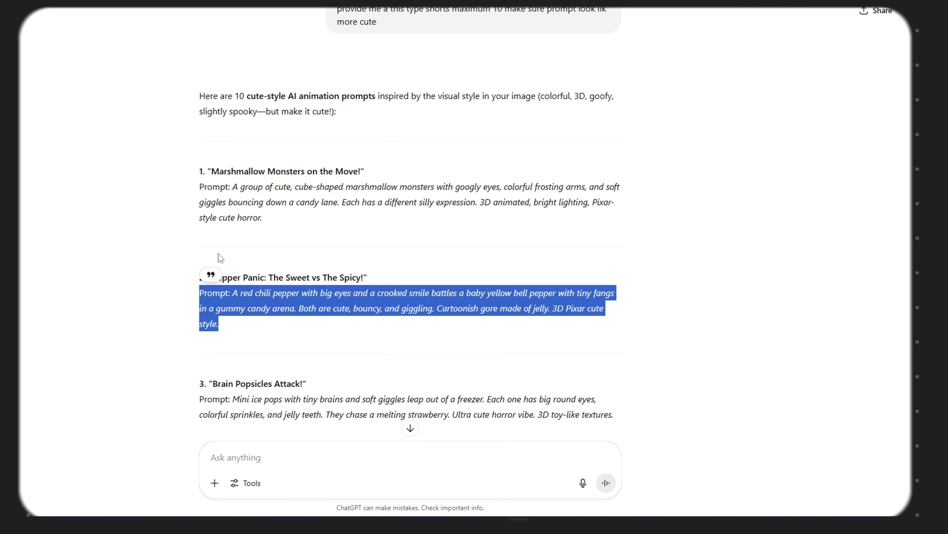
click(224, 251)
scroll(224, 251, down, 3)
drag(195, 292, 310, 365)
click(346, 272)
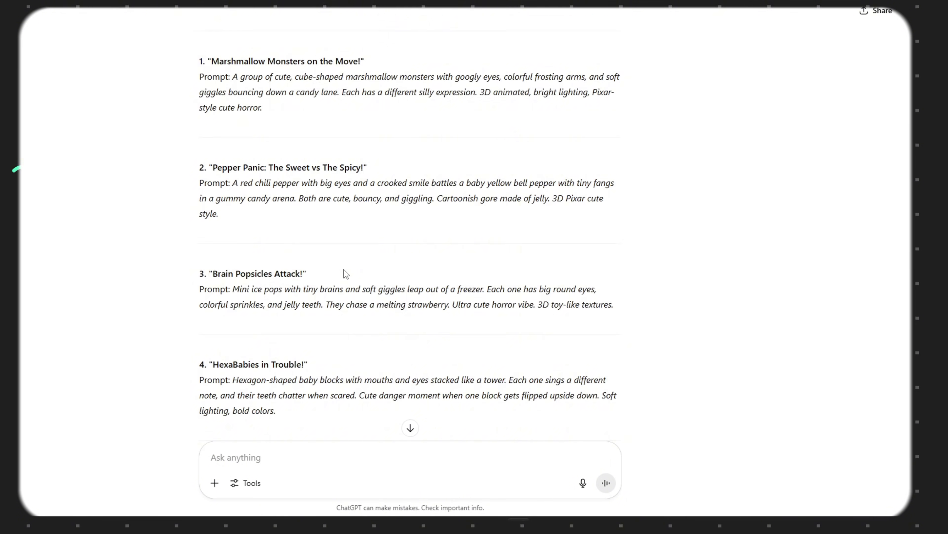
scroll(224, 234, down, 4)
drag(246, 230, 275, 245)
click(258, 209)
scroll(257, 208, down, 4)
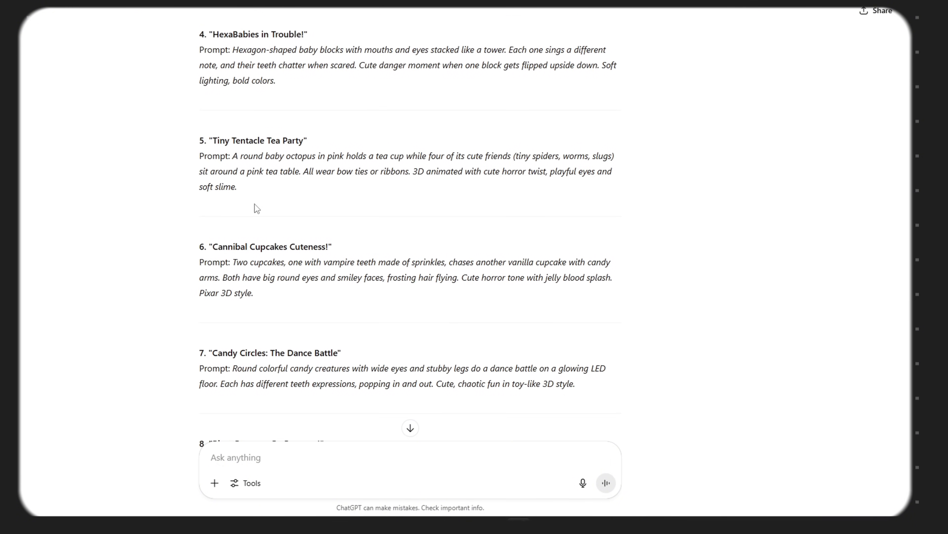
drag(201, 161, 282, 199)
click(256, 234)
drag(200, 263, 257, 295)
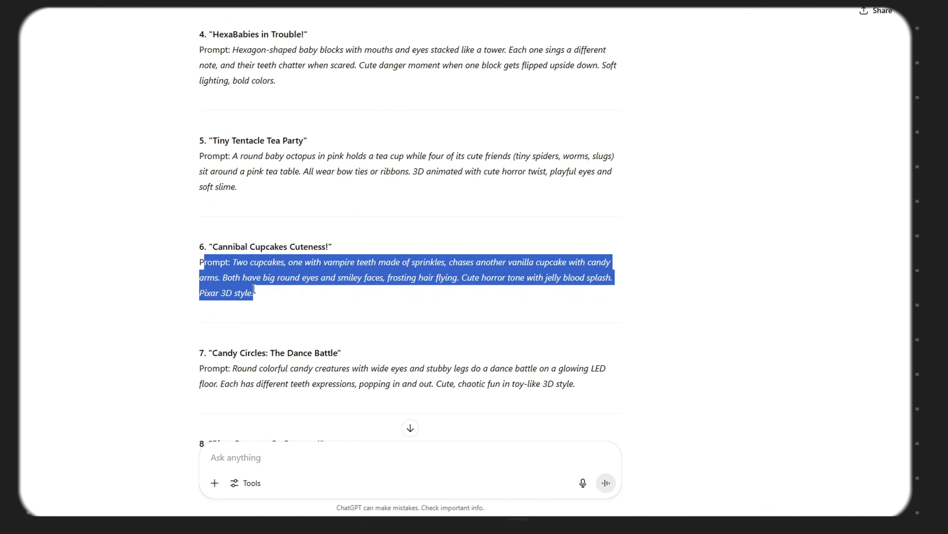
click(228, 235)
Select the text of prompts 7 through 10 in turn, clearing each selection
scroll(228, 235, down, 1)
scroll(227, 235, down, 3)
drag(199, 256, 575, 272)
scroll(372, 195, down, 1)
click(373, 194)
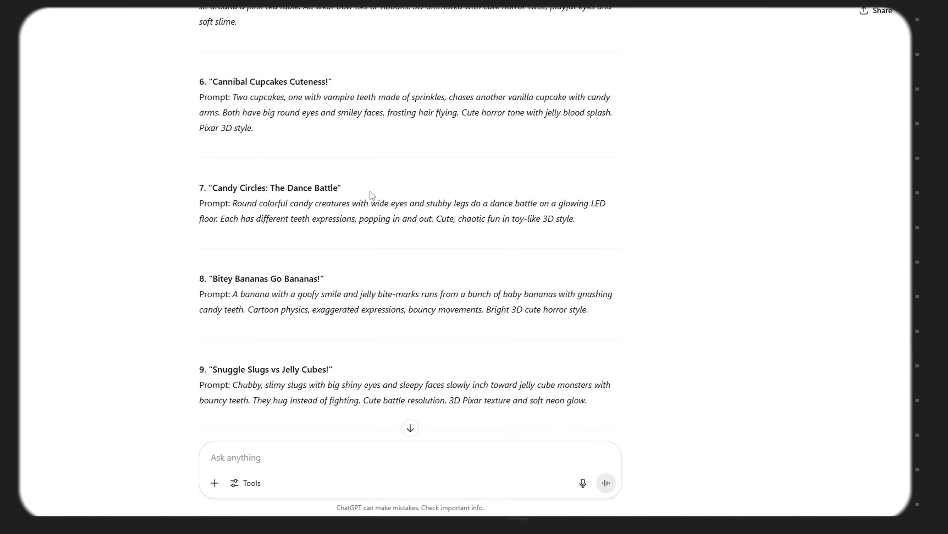
drag(209, 287, 614, 350)
click(434, 269)
scroll(291, 246, down, 4)
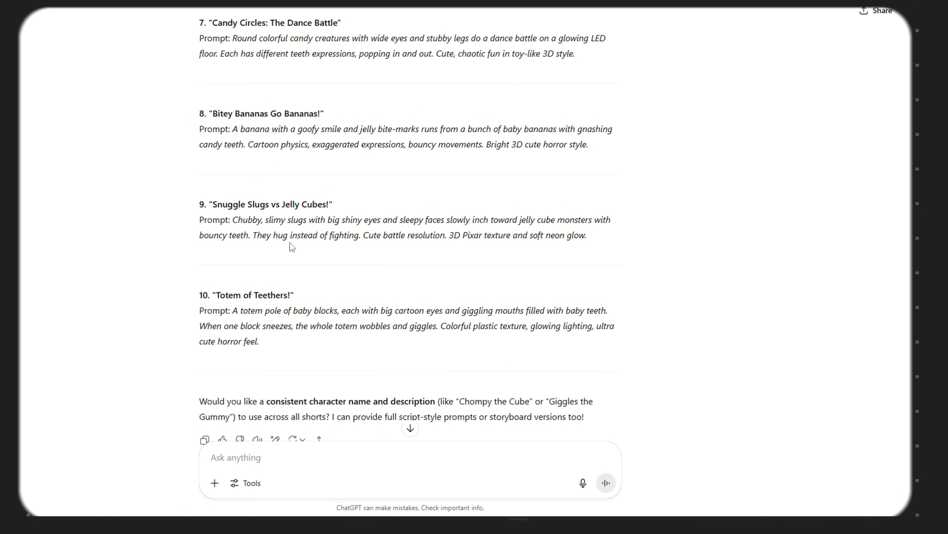
drag(199, 220, 389, 245)
drag(200, 311, 259, 342)
click(236, 246)
scroll(284, 220, down, 2)
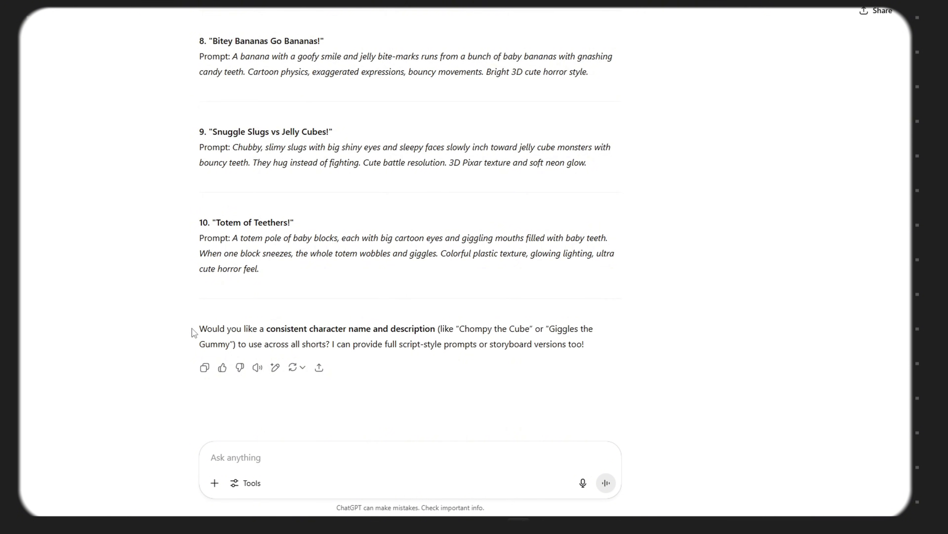
Scroll back up and recheck prompts 1 to 3, clearing each selection
scroll(276, 272, up, 20)
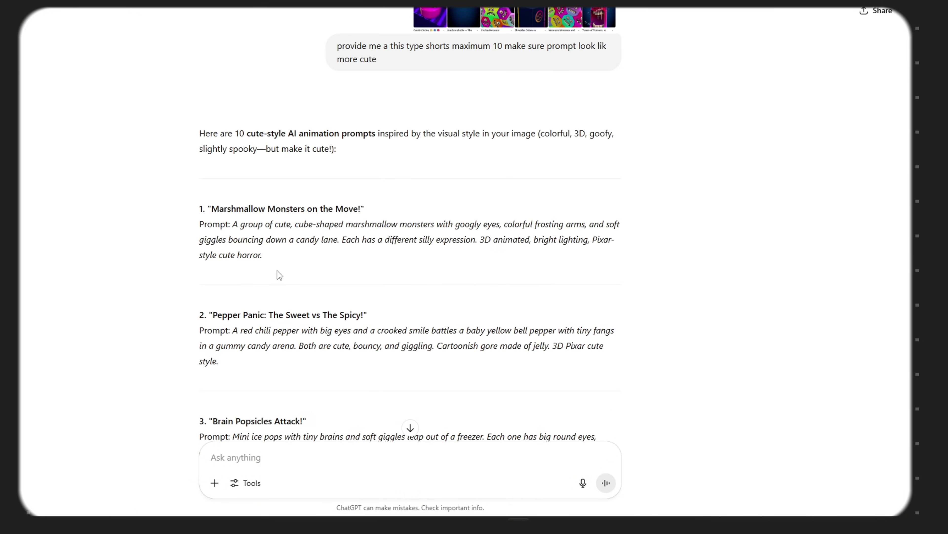
scroll(277, 271, down, 1)
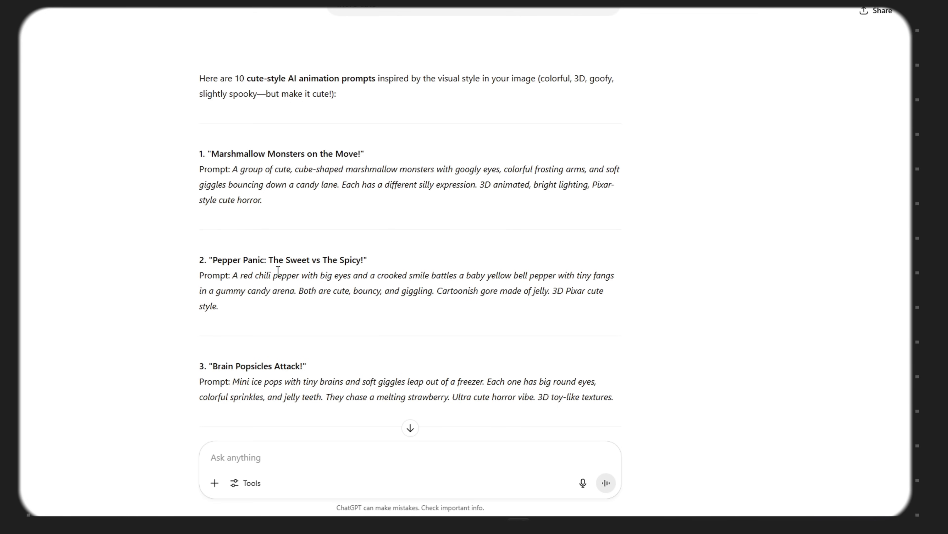
scroll(277, 269, down, 2)
scroll(277, 271, up, 2)
click(224, 221)
drag(198, 272, 264, 312)
click(193, 225)
scroll(218, 282, down, 1)
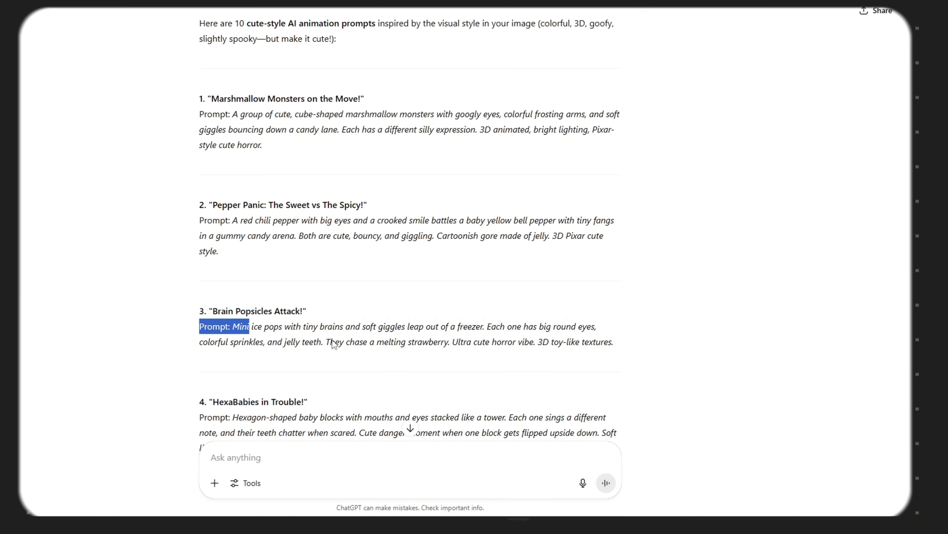
click(362, 300)
scroll(288, 191, down, 6)
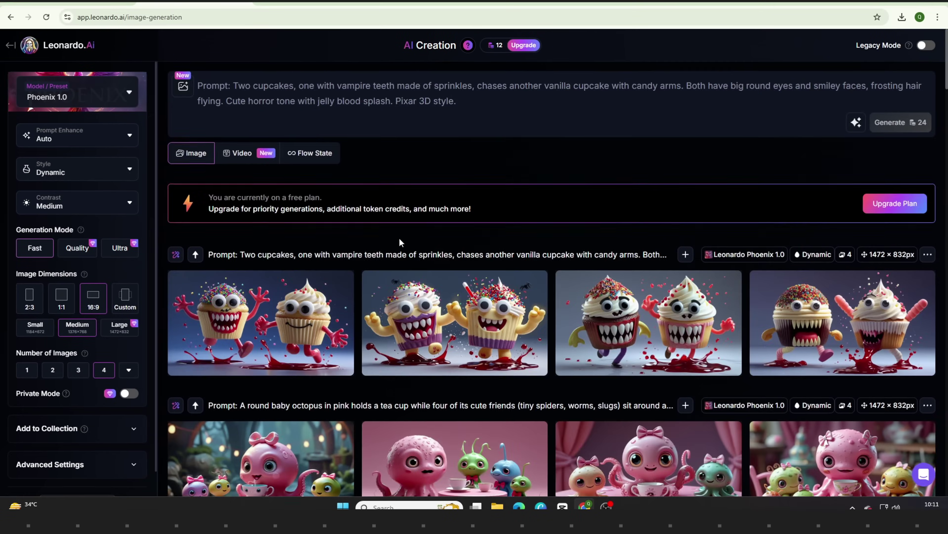
View the marshmallow-monster images full size, stepping through the set
scroll(400, 242, down, 20)
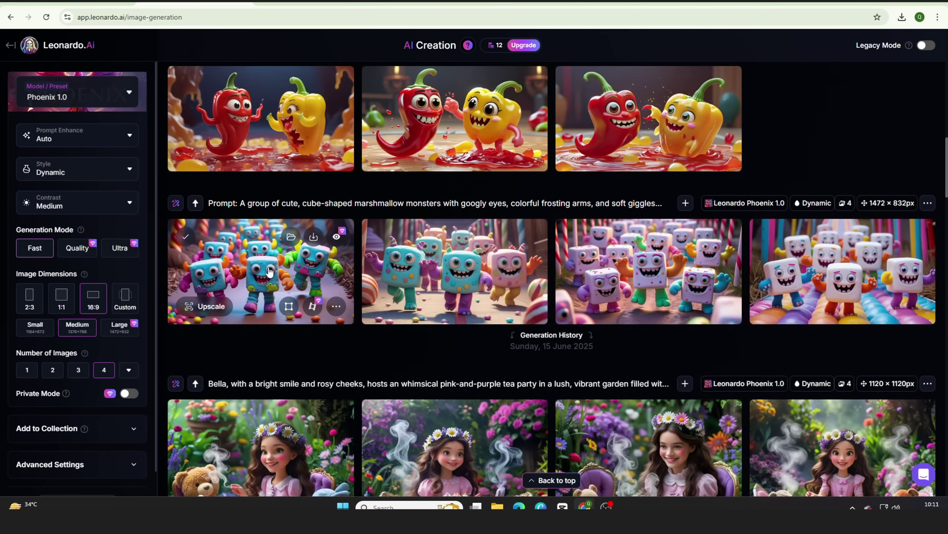
click(270, 271)
click(852, 237)
click(851, 236)
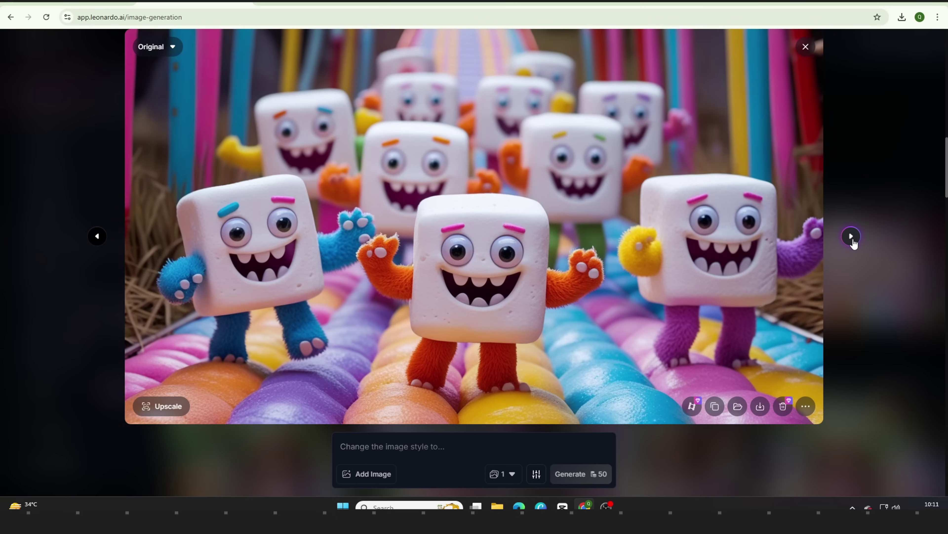
click(852, 236)
click(851, 236)
click(807, 52)
scroll(340, 200, up, 3)
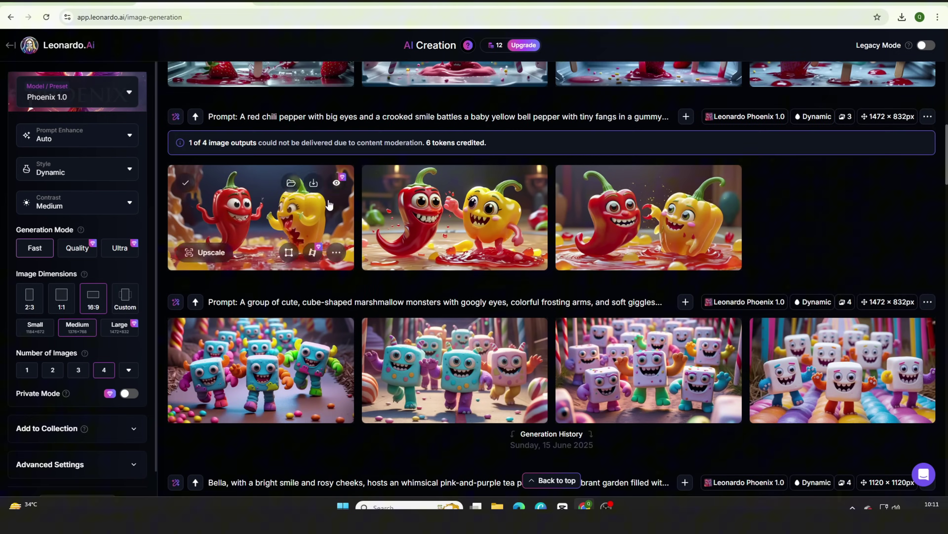
Browse the pepper, ice pop, stacked cubes and octopus tea-party images full size
click(339, 200)
click(851, 236)
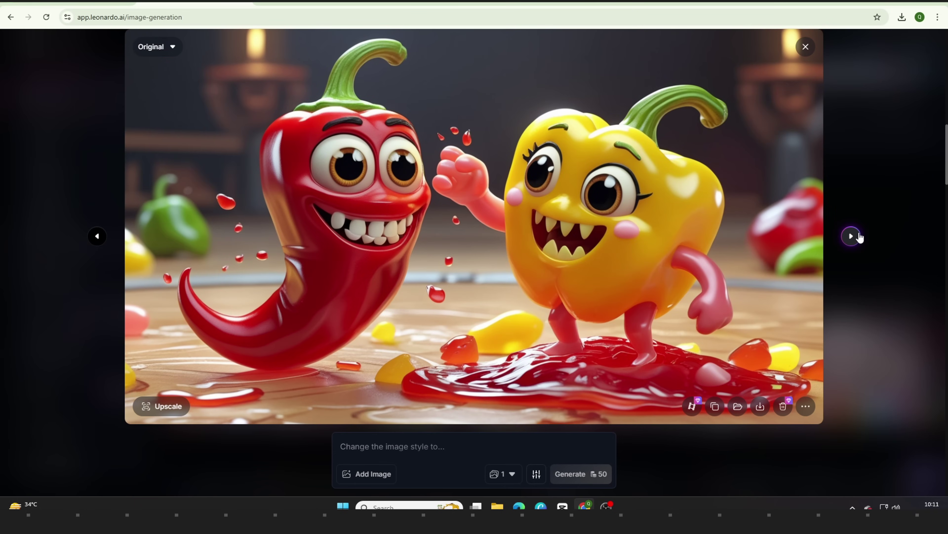
click(851, 237)
click(851, 237)
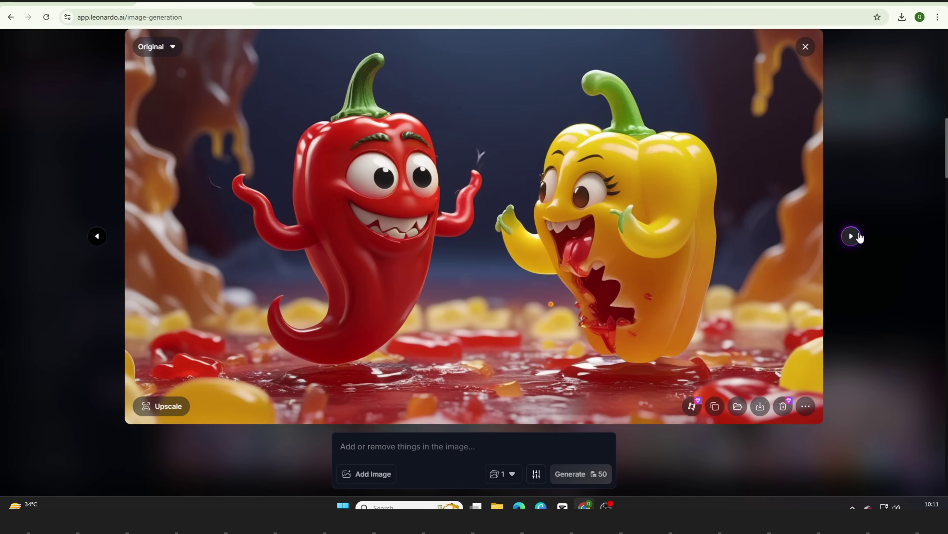
click(851, 236)
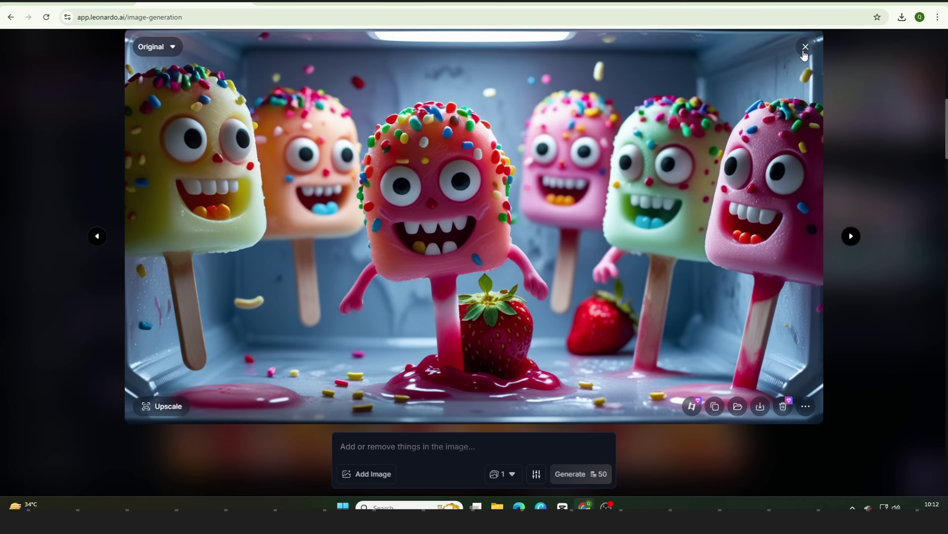
click(804, 55)
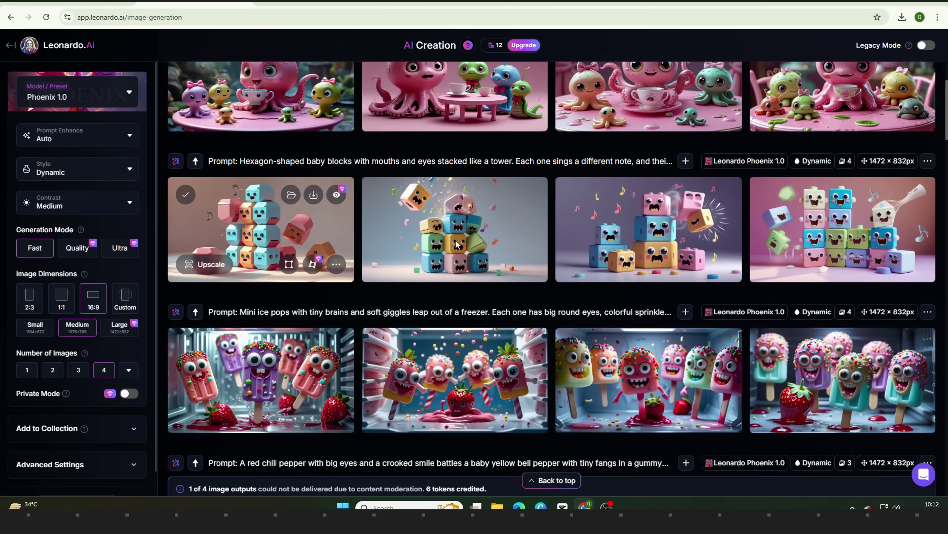
click(848, 243)
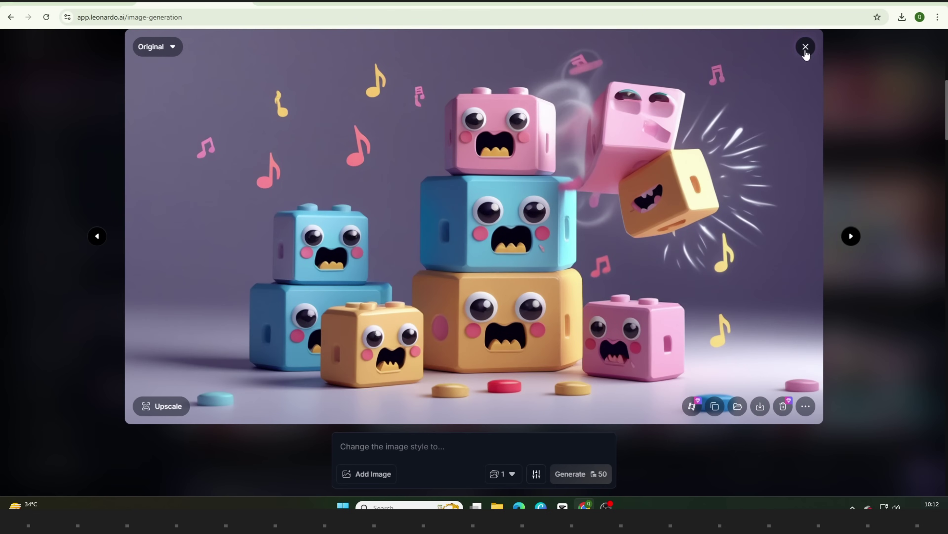
click(805, 54)
click(796, 209)
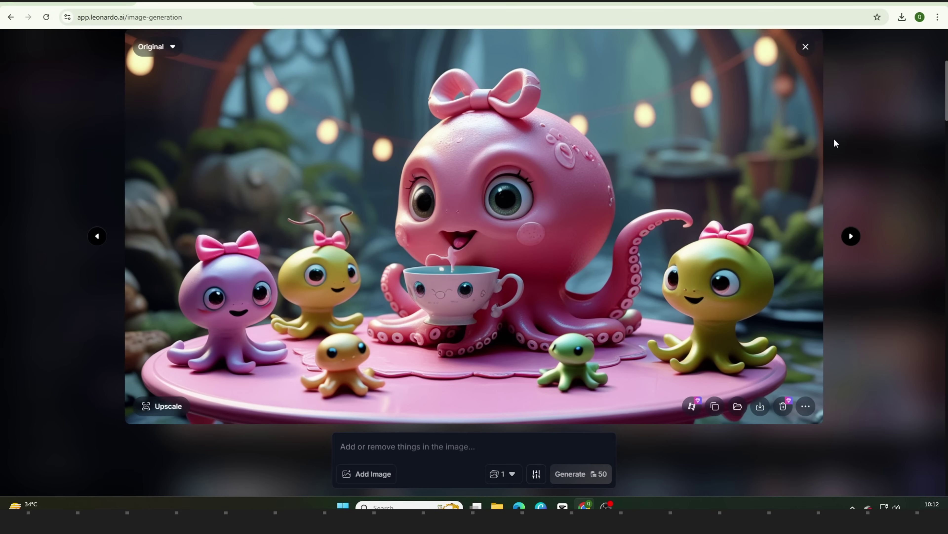
click(835, 143)
Look over the cupcake images and the third octopus image full size
scroll(840, 253, up, 4)
click(840, 252)
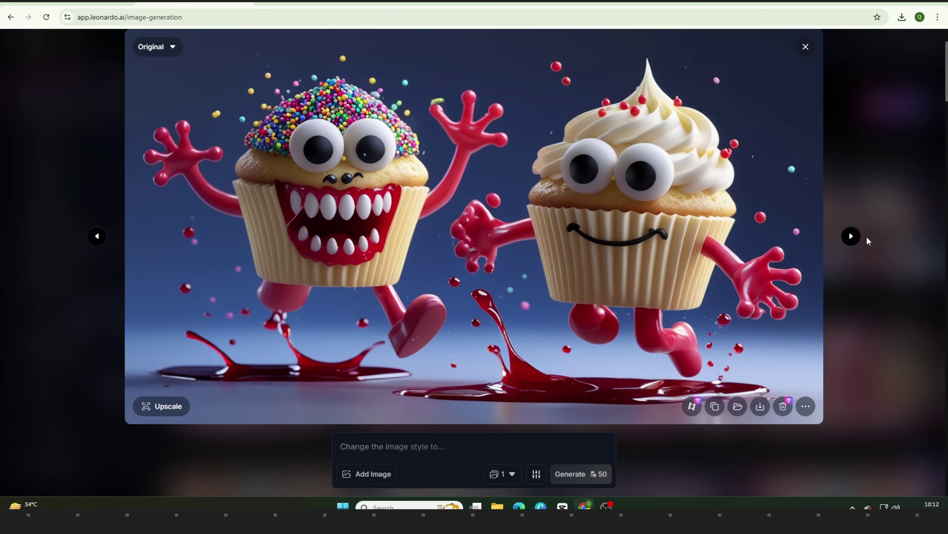
click(851, 235)
key(Left)
click(806, 46)
scroll(804, 75, up, 2)
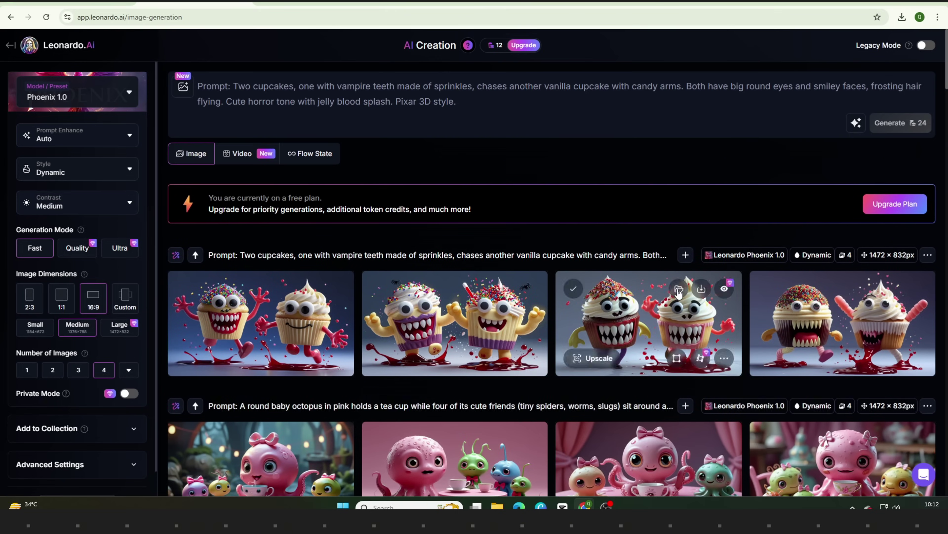
scroll(805, 75, down, 6)
click(690, 209)
scroll(787, 62, up, 2)
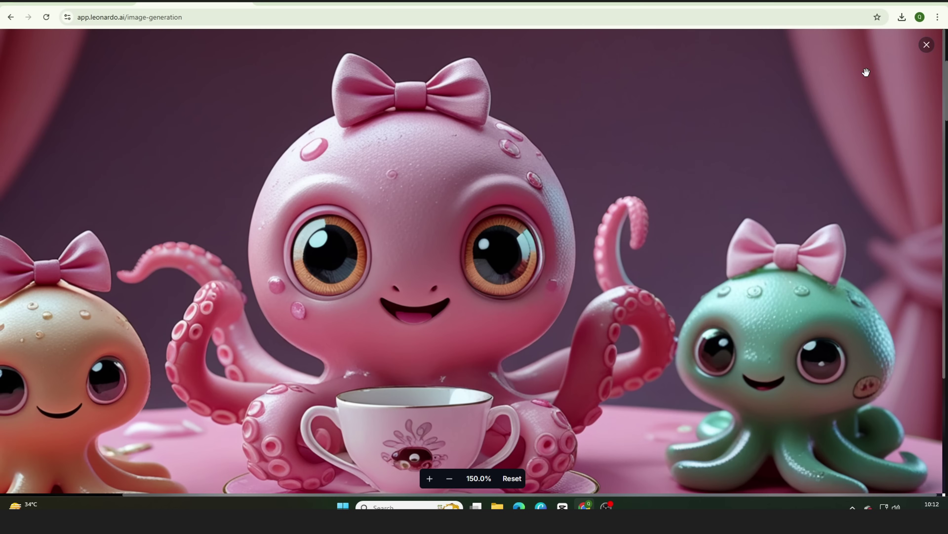
click(927, 44)
Search Google for 'chatglm' and open the Welcome to GLM-4 result
click(425, 232)
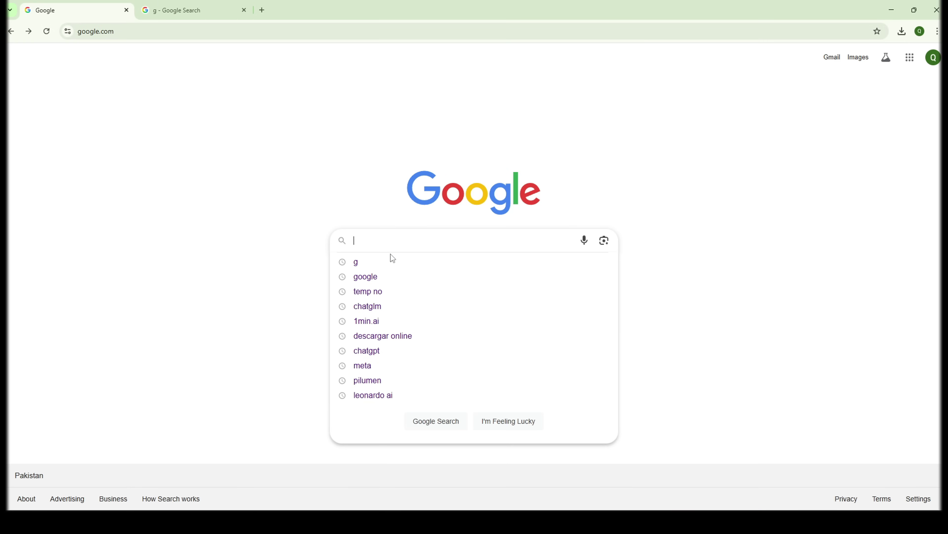
text(c)
click(383, 259)
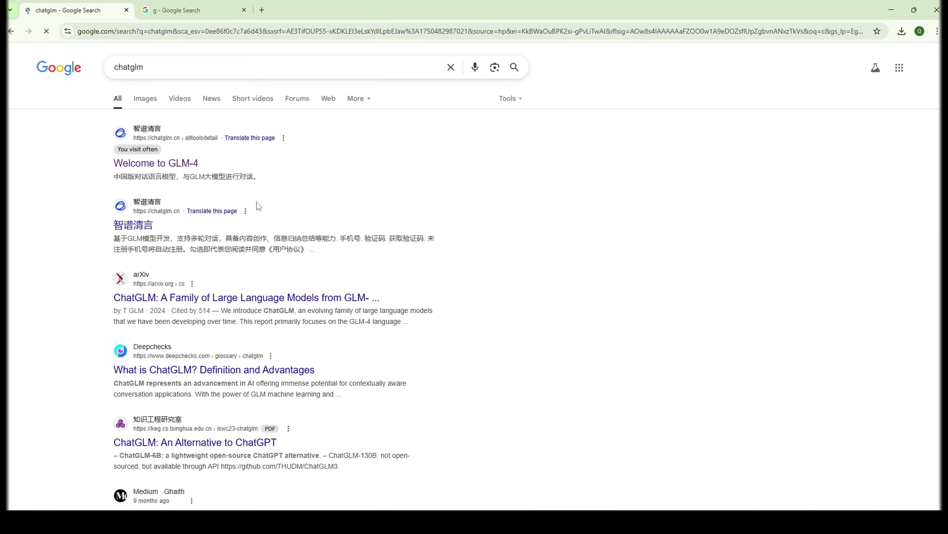
click(157, 166)
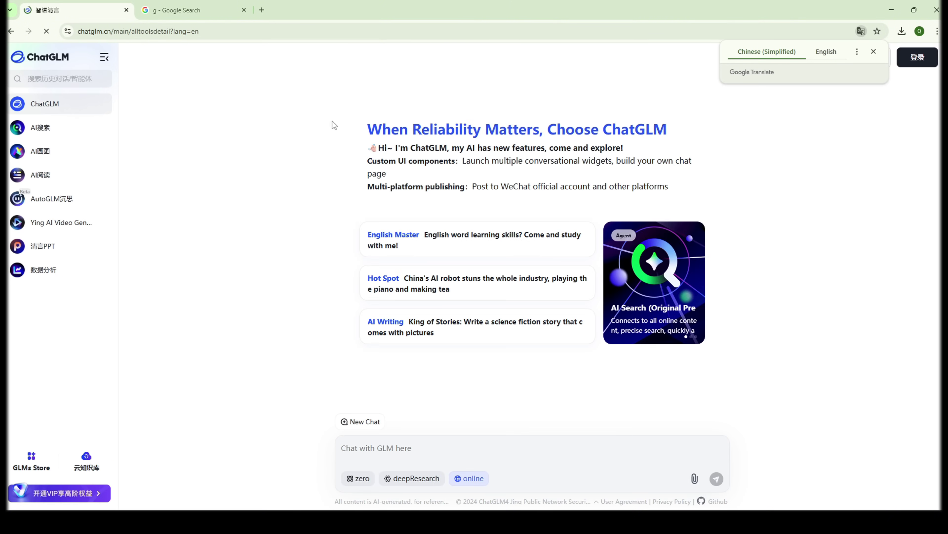
Translate the Chinese ChatGLM homepage into English and dismiss the translation prompt
right_click(649, 74)
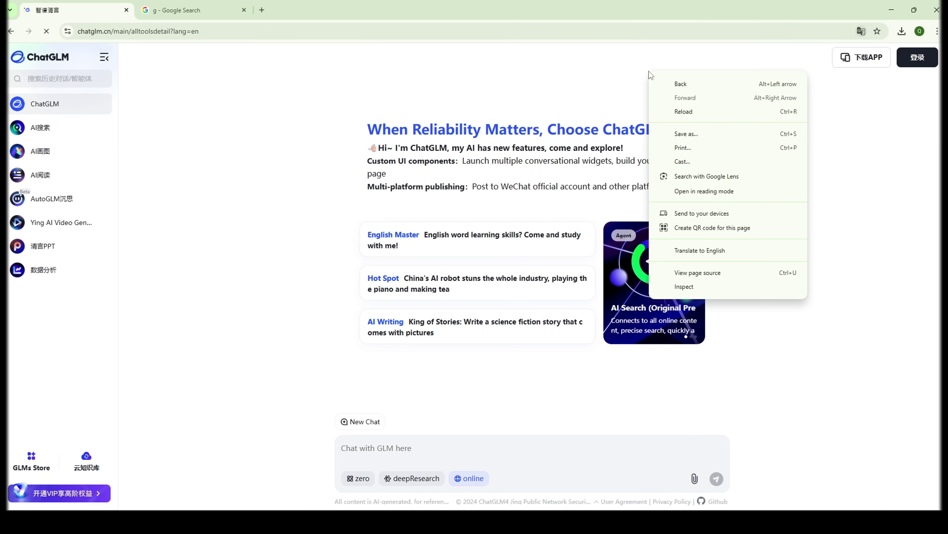
click(682, 250)
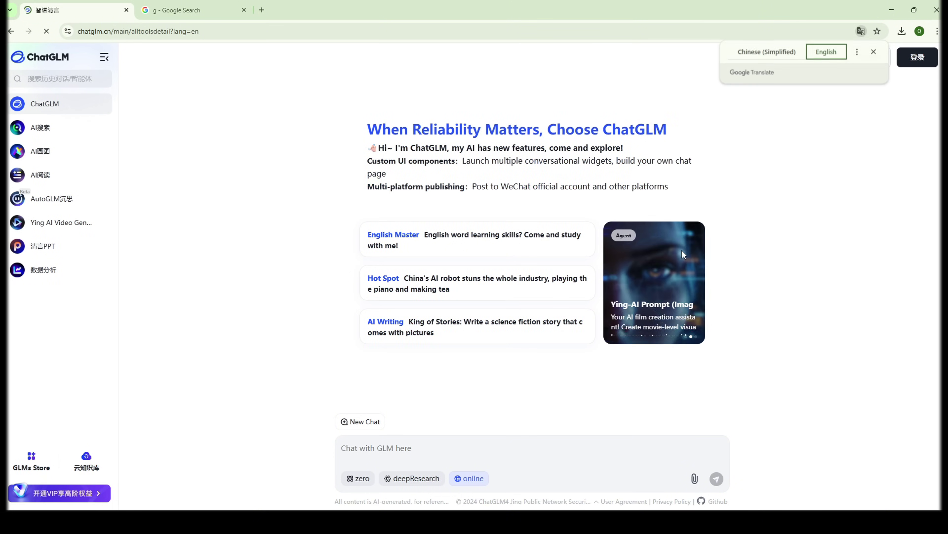
click(873, 52)
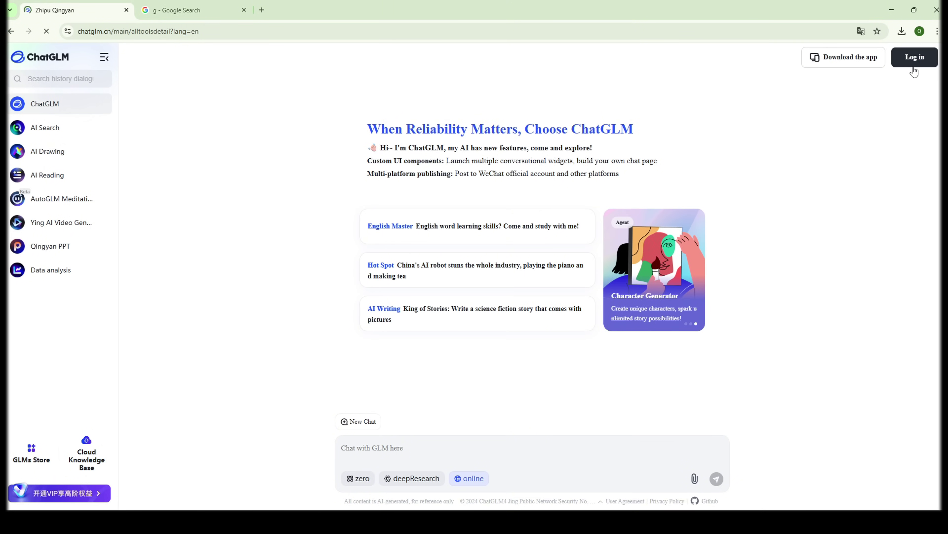
Open ChatGLM's login and switch the phone country code from +86 to United Kingdom +44
click(912, 60)
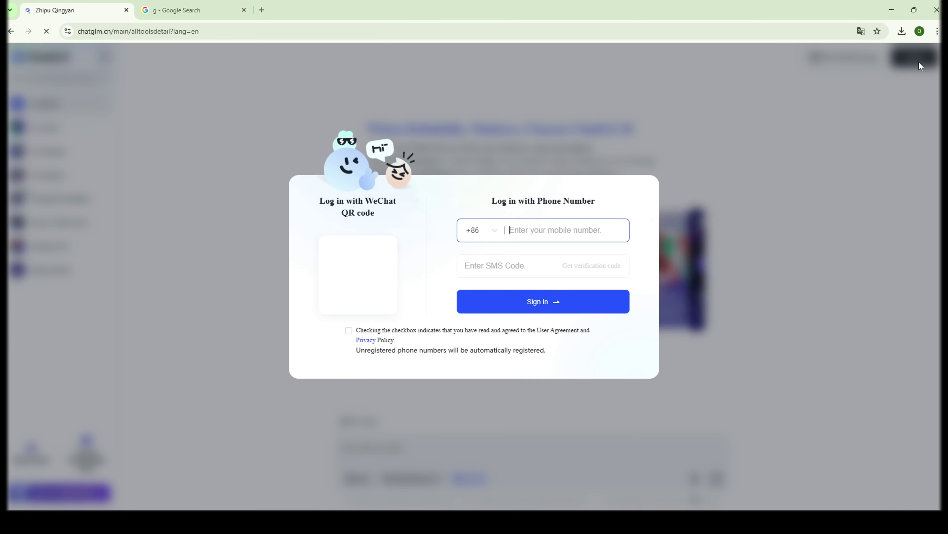
click(496, 231)
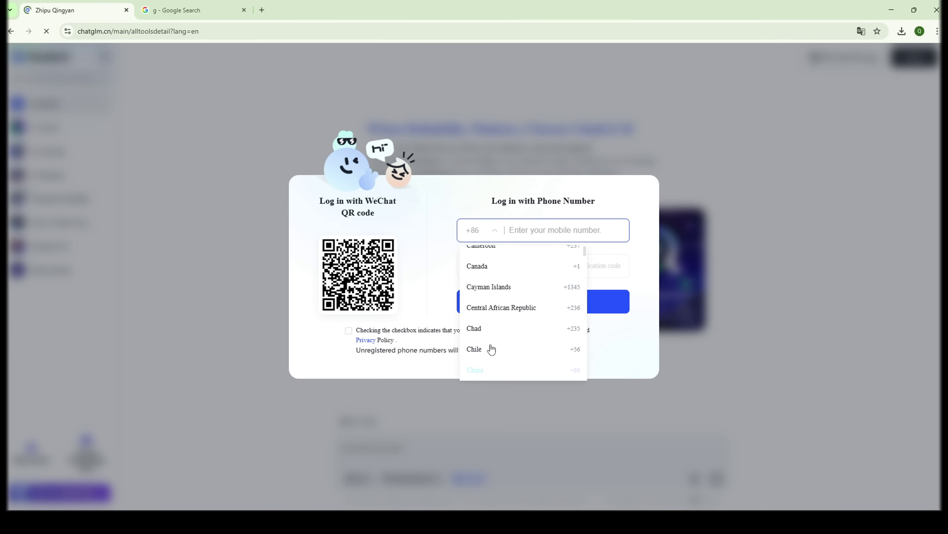
scroll(523, 360, down, 15)
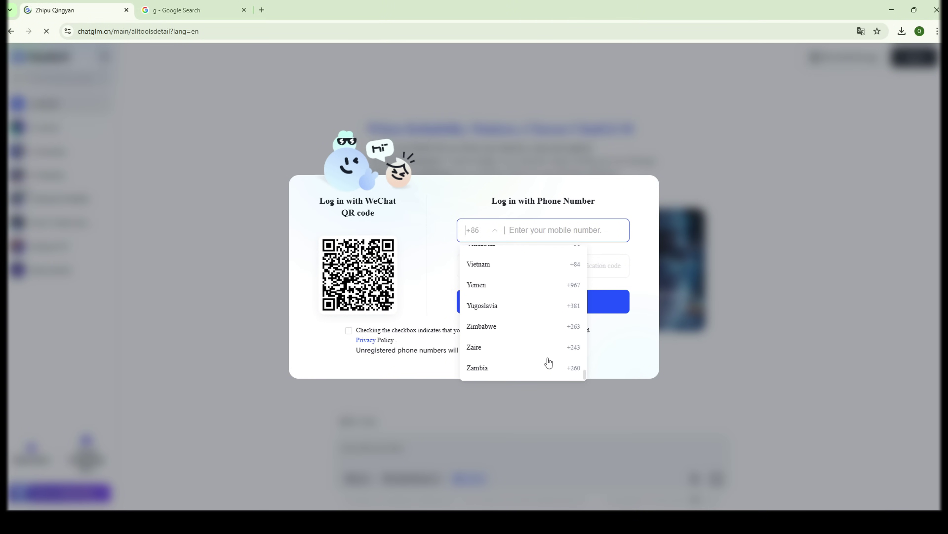
scroll(507, 265, up, 3)
click(506, 260)
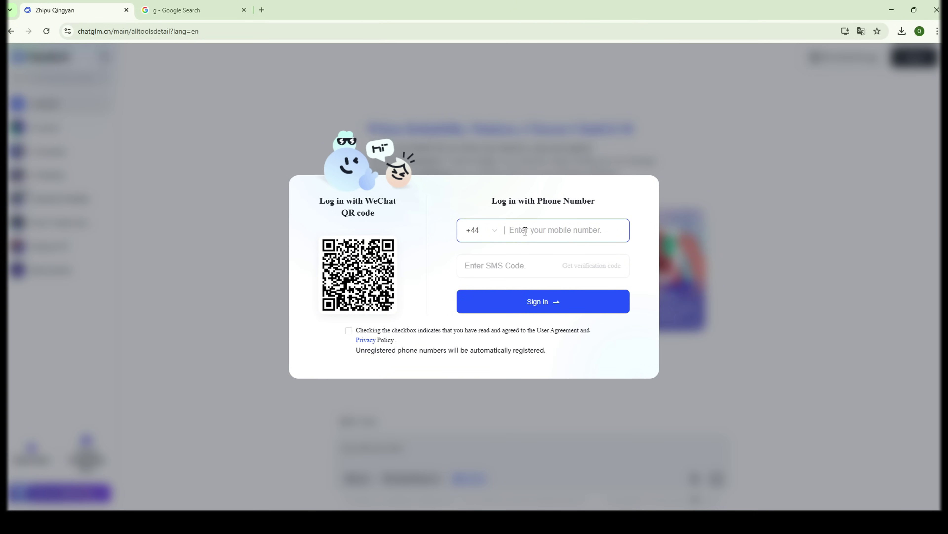
Search Google for 'temp number' and open the temp-number.com result
click(192, 13)
click(137, 68)
key(BackSpace)
text(te)
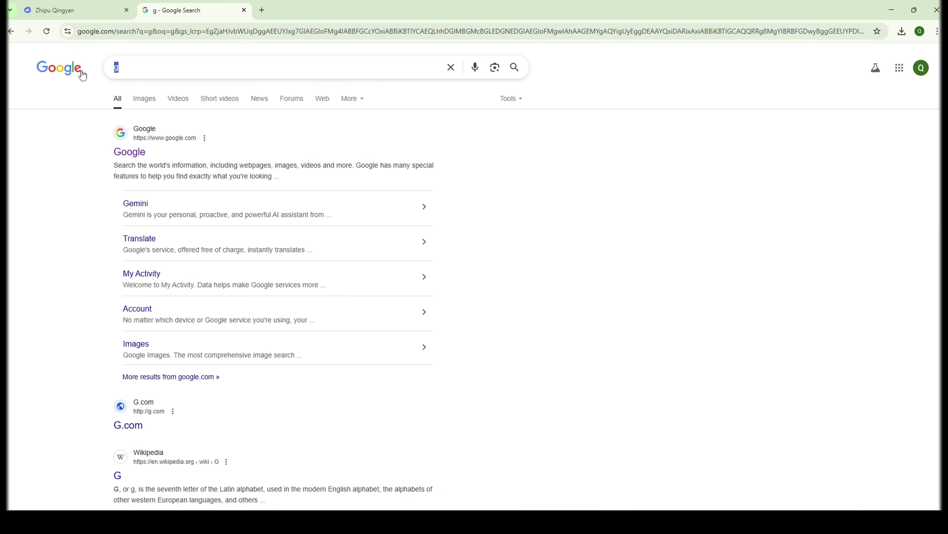
click(129, 88)
click(152, 155)
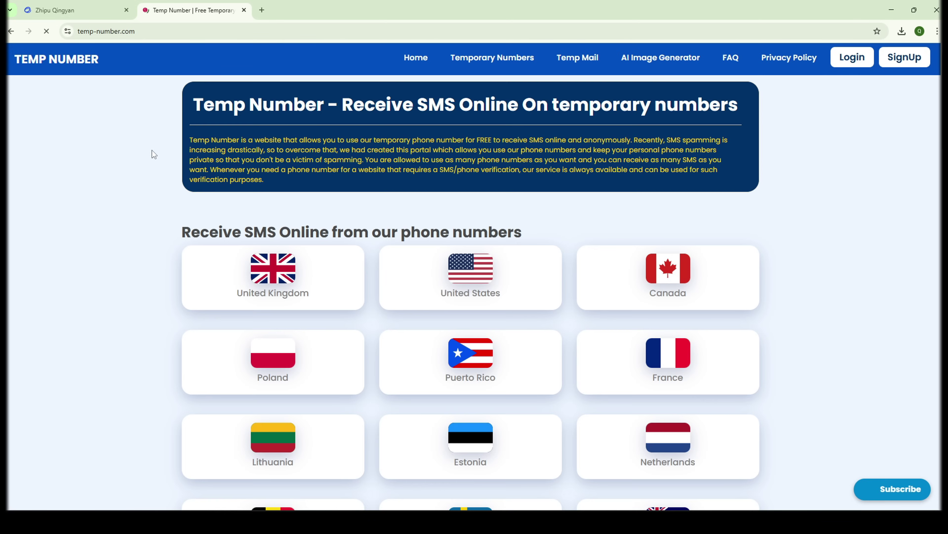
Pick a free United Kingdom temporary number on Temp Number
click(303, 282)
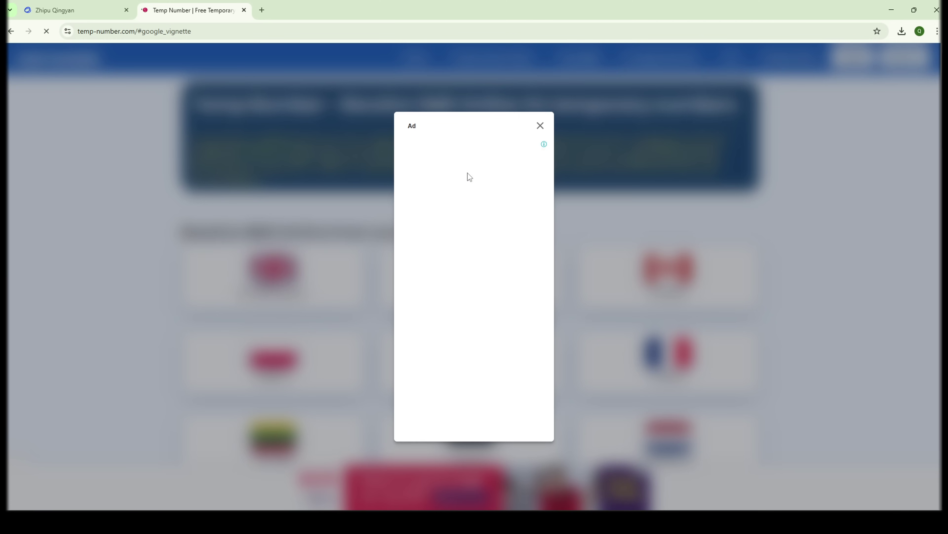
click(541, 126)
scroll(306, 343, down, 5)
click(302, 336)
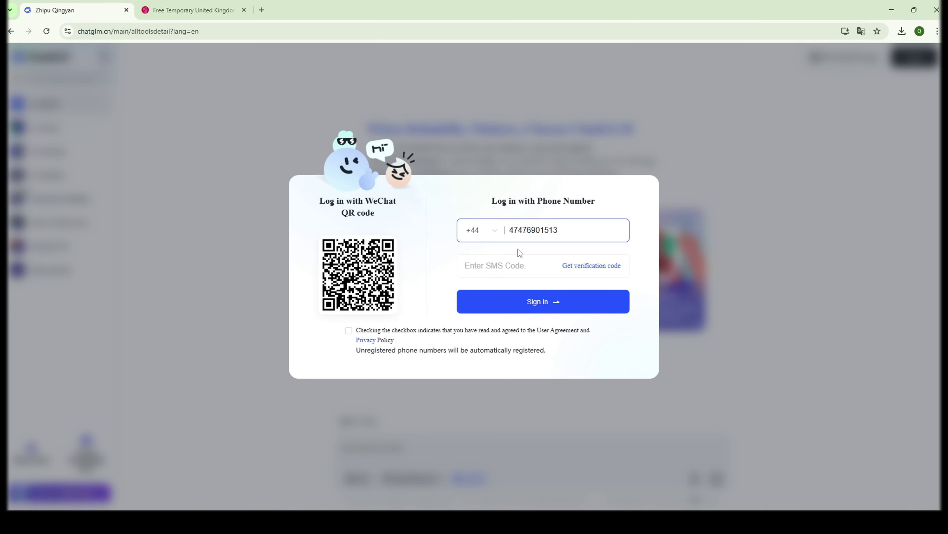
Enter the UK number in ChatGLM's login form and request an SMS verification code
key(BackSpace)
click(502, 265)
click(594, 268)
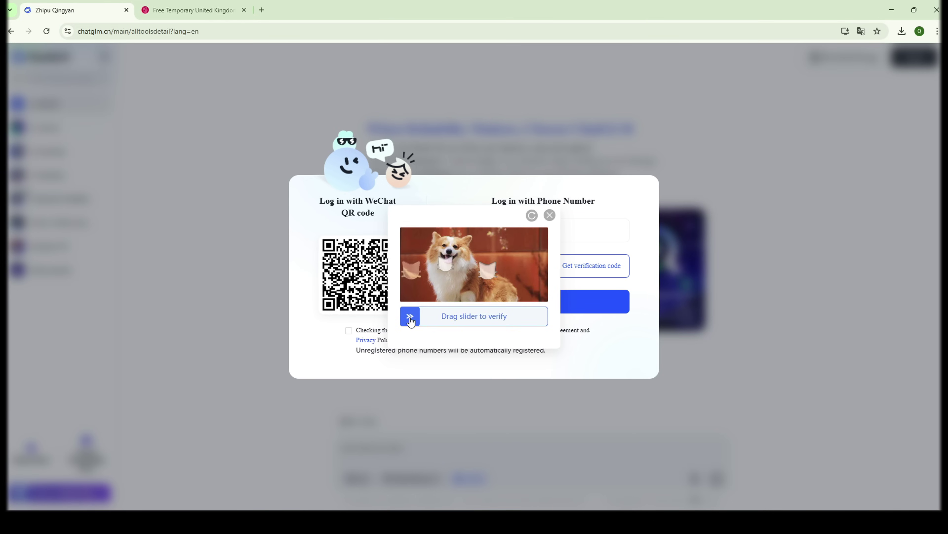
drag(498, 327, 499, 327)
Copy ChatGLM's SMS code from Temp Number's received messages and paste it into the login form
key(ctrl+Tab)
scroll(523, 280, down, 3)
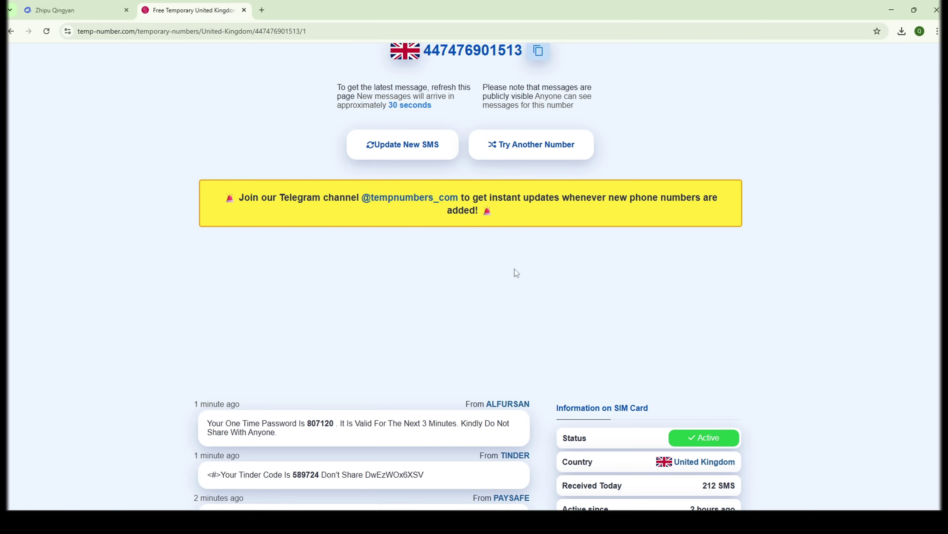
click(402, 148)
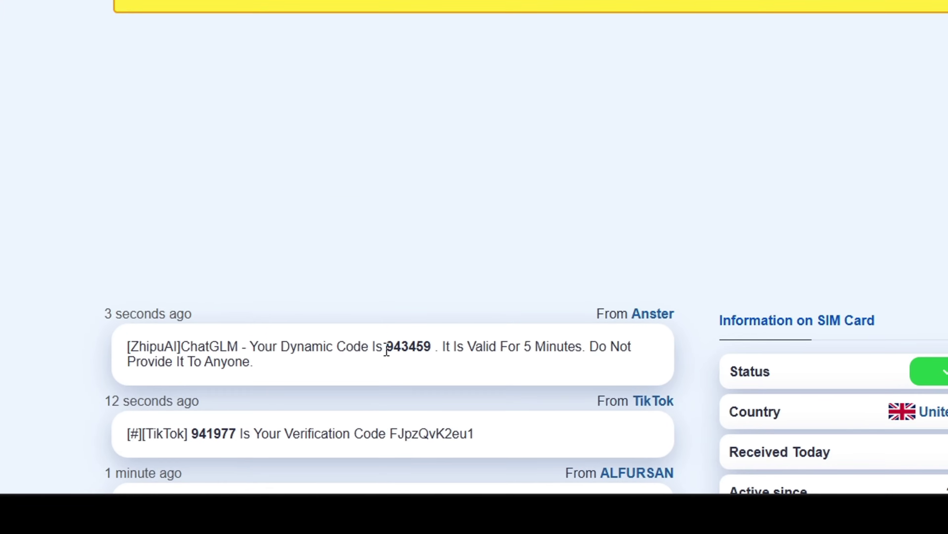
double_click(373, 423)
right_click(373, 423)
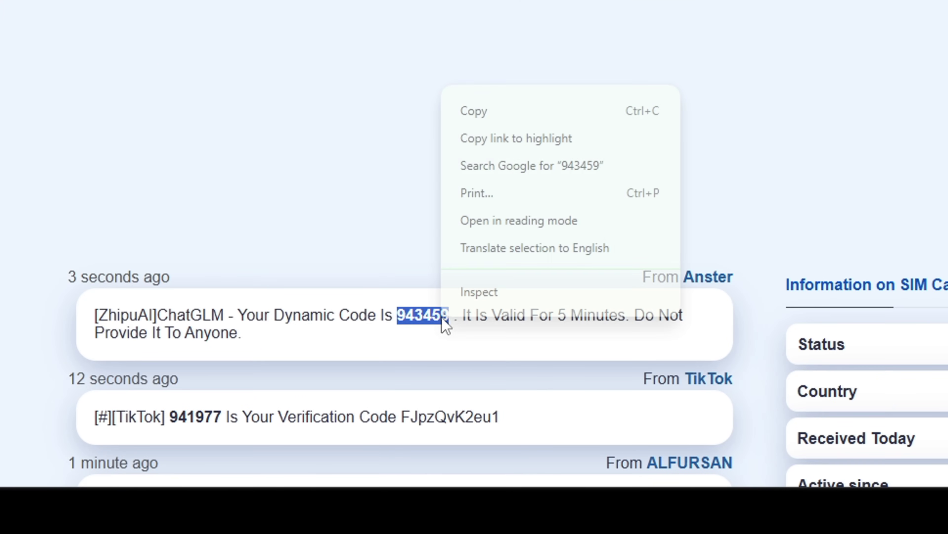
click(400, 321)
key(ctrl+Tab)
Accept the user agreement and privacy policy, then sign in to ChatGLM with the code
click(510, 300)
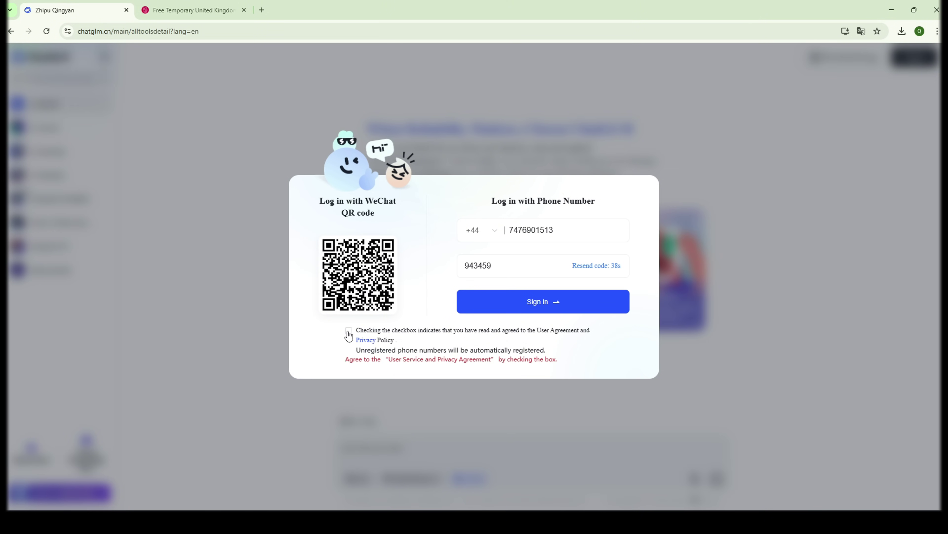
click(349, 330)
click(499, 309)
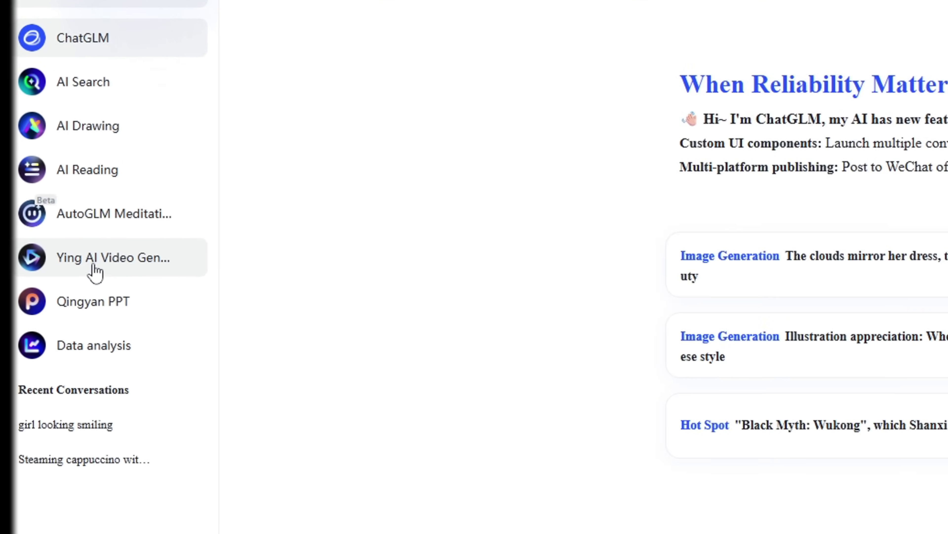
Upload the banana monster picture to Ying AI Video Generator to create a new video
click(65, 244)
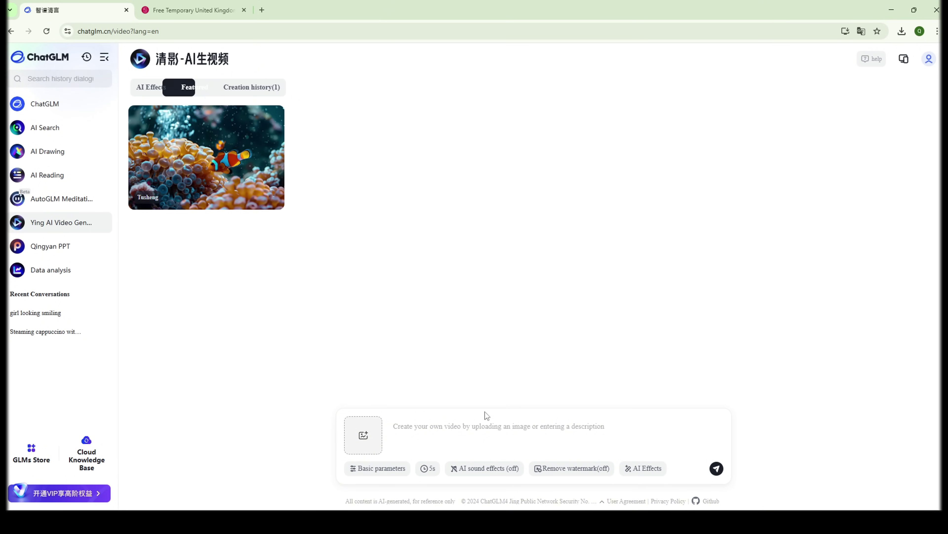
click(364, 436)
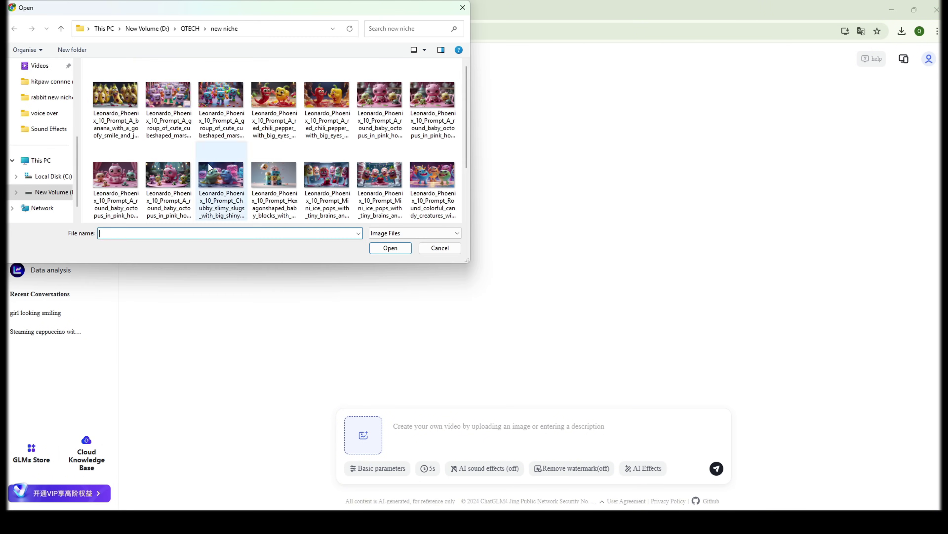
double_click(115, 97)
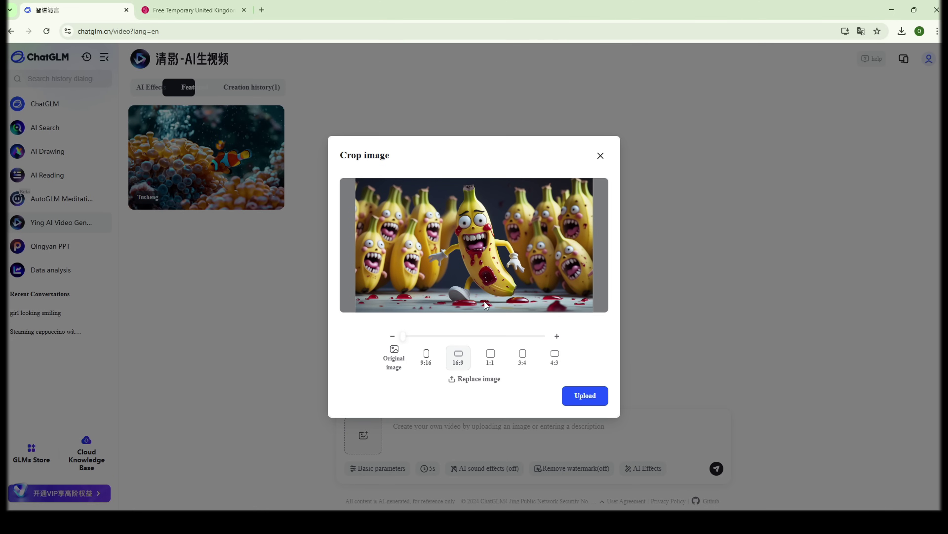
click(587, 395)
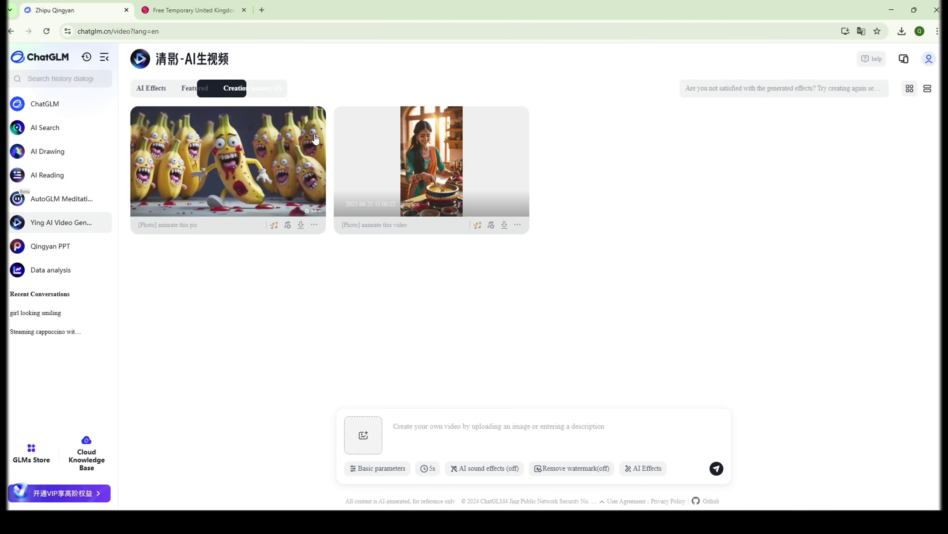
Open the finished banana monster video, watch it full screen, then exit full screen
click(405, 214)
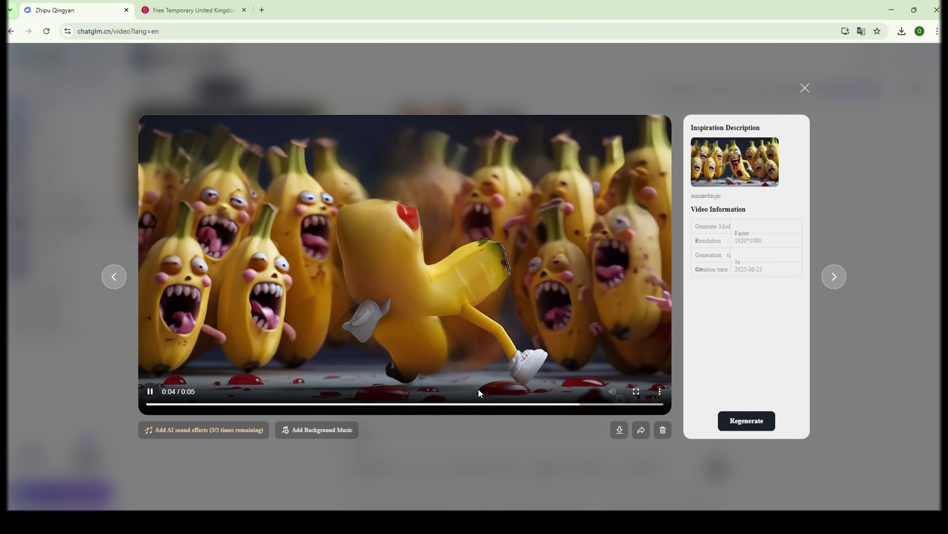
click(636, 392)
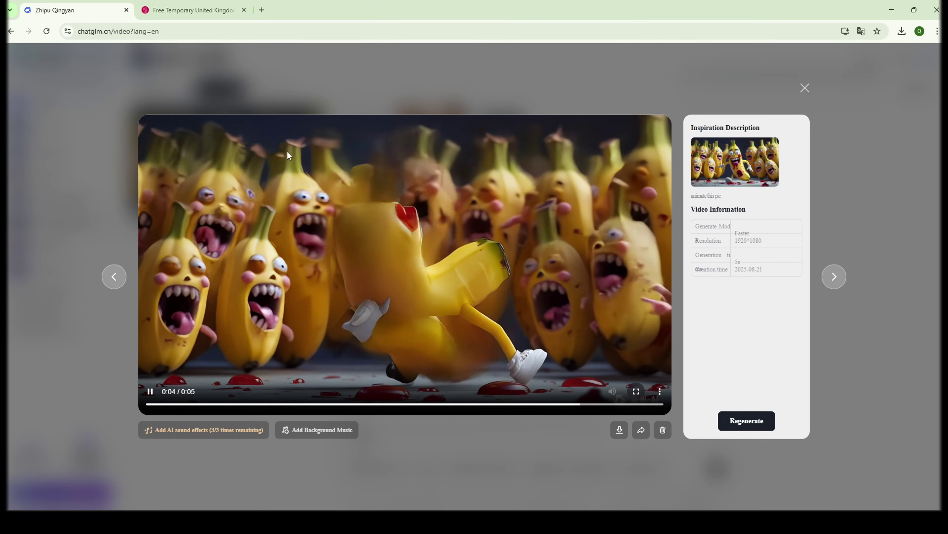
key(Escape)
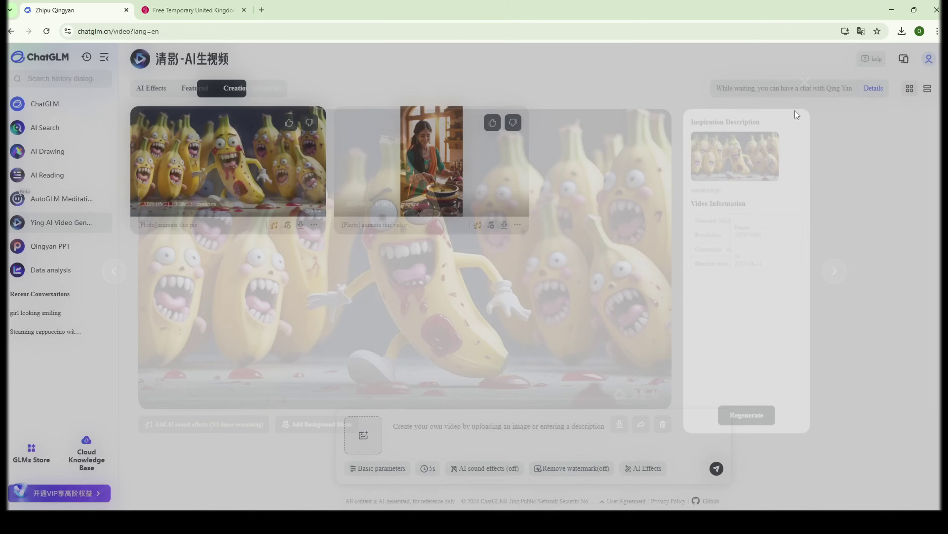
Upload the cube marshmallow monsters picture and generate a video with the prompt 'animate'
click(347, 430)
click(167, 96)
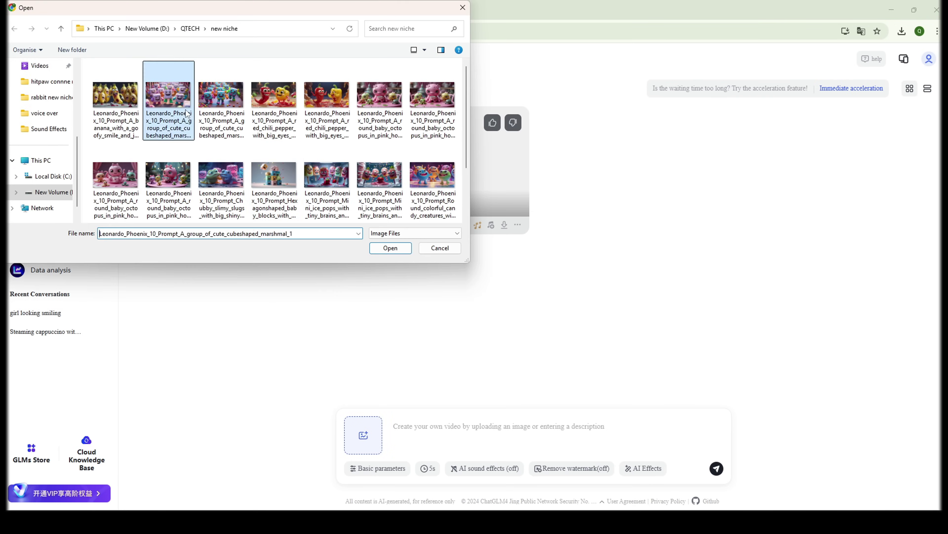
click(386, 245)
click(602, 403)
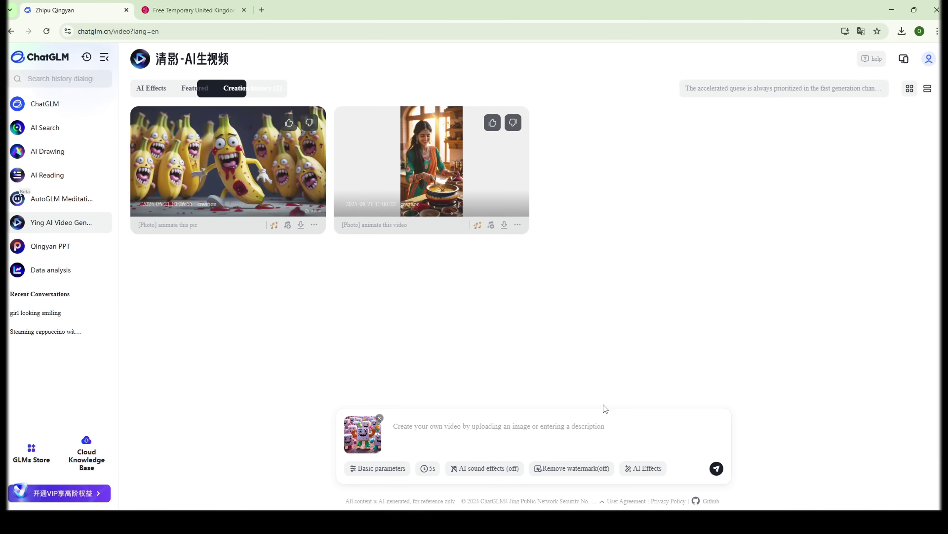
text(animated)
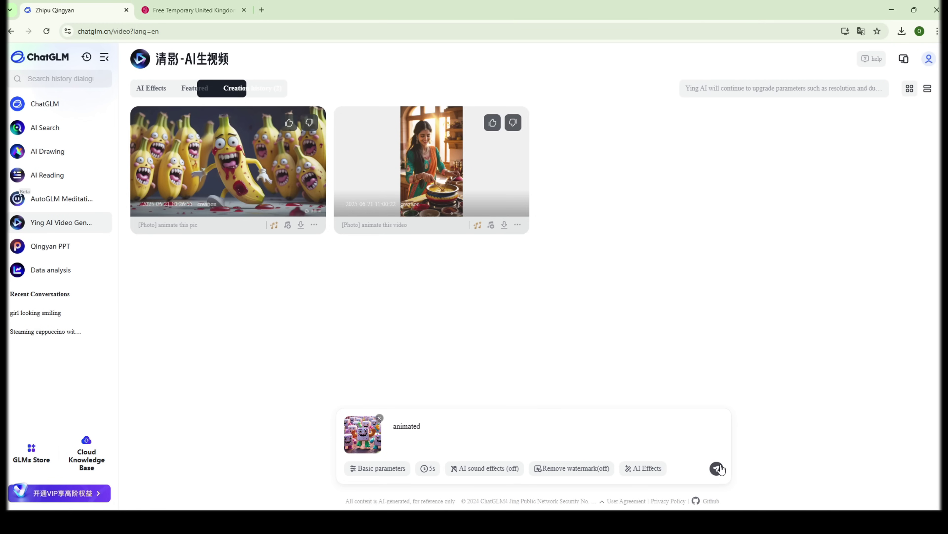
click(721, 469)
Attach the next monster picture to the prompt and watch the finished marshmallow video full screen
click(375, 433)
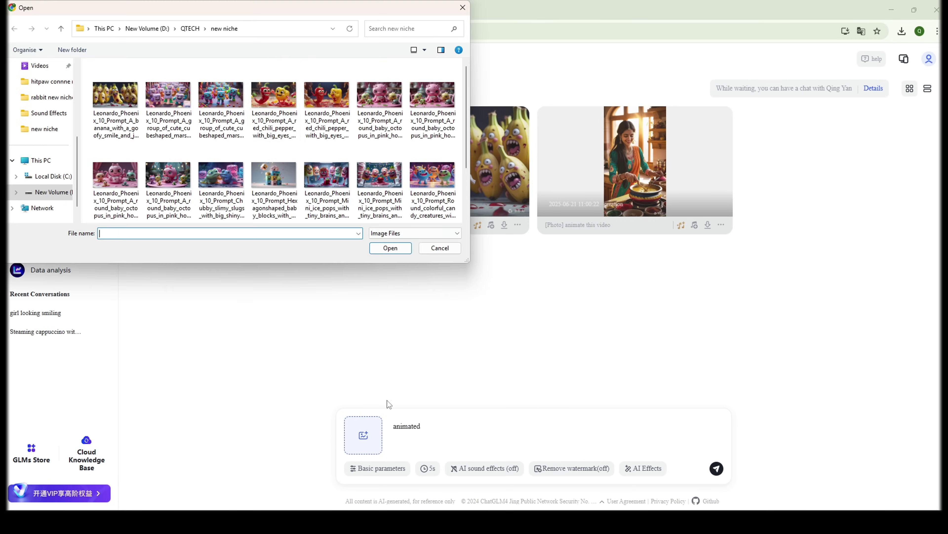
double_click(221, 93)
click(572, 394)
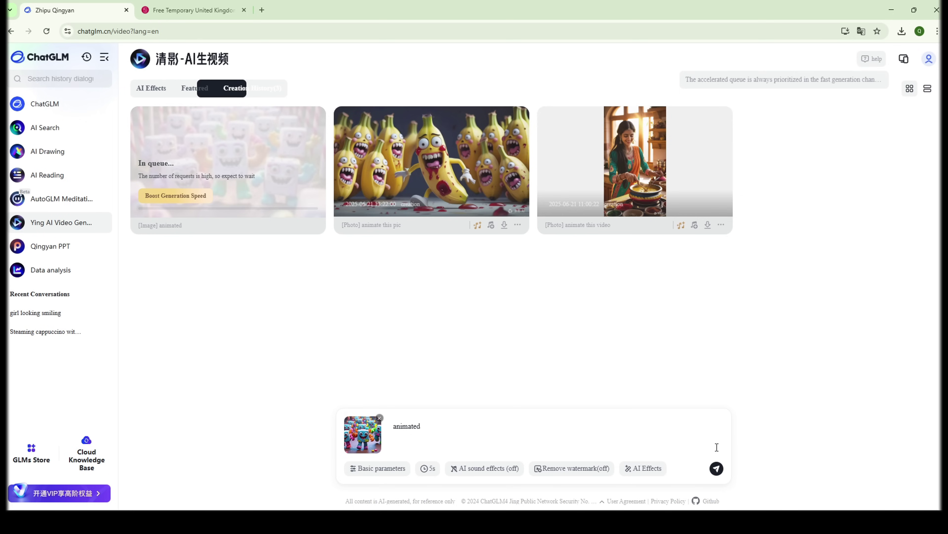
click(276, 151)
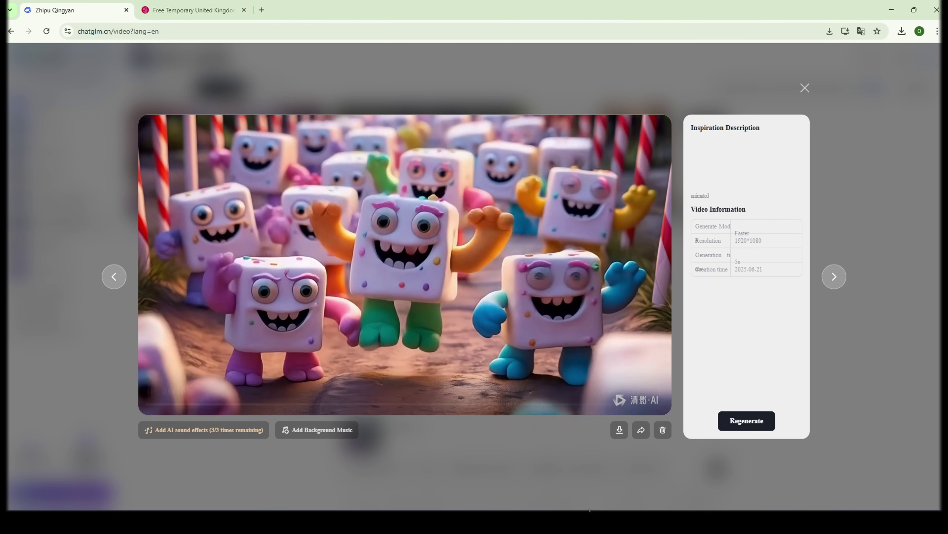
click(640, 394)
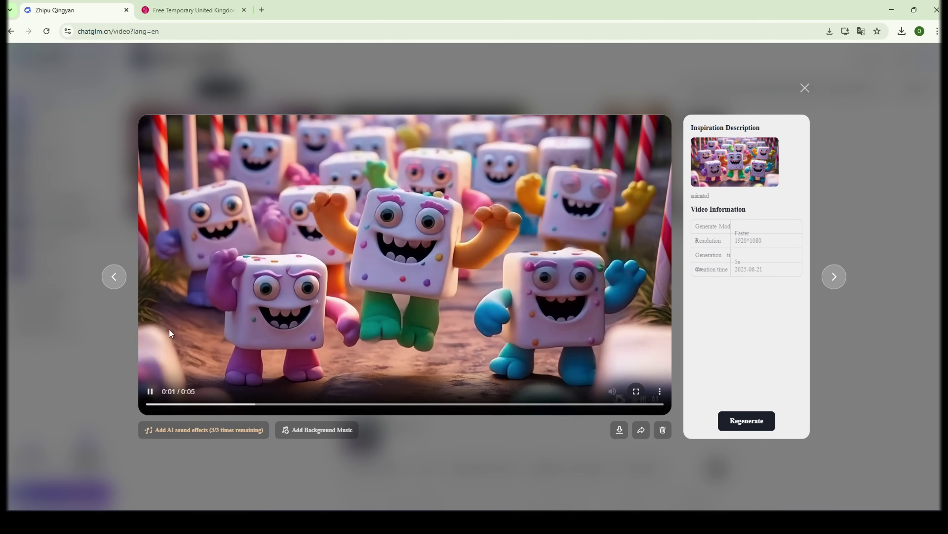
click(805, 88)
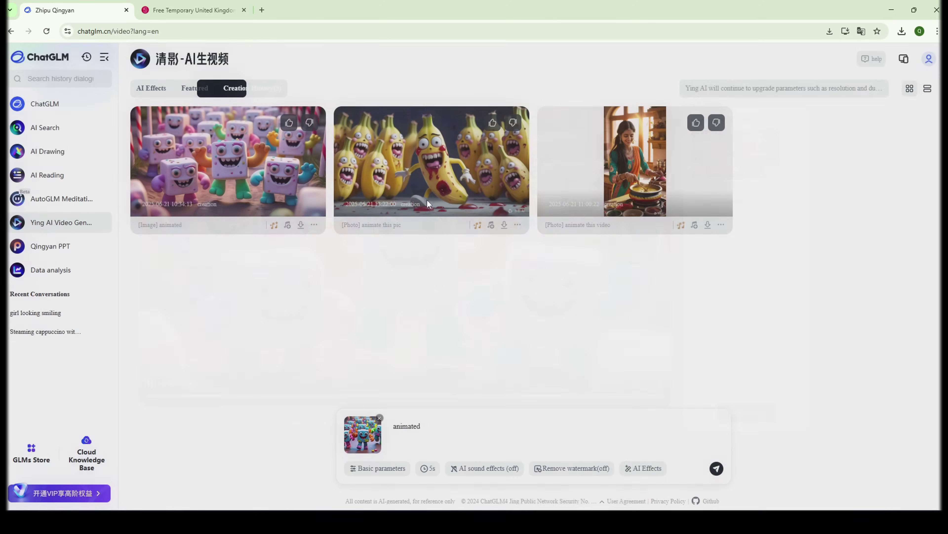
click(365, 432)
double_click(271, 93)
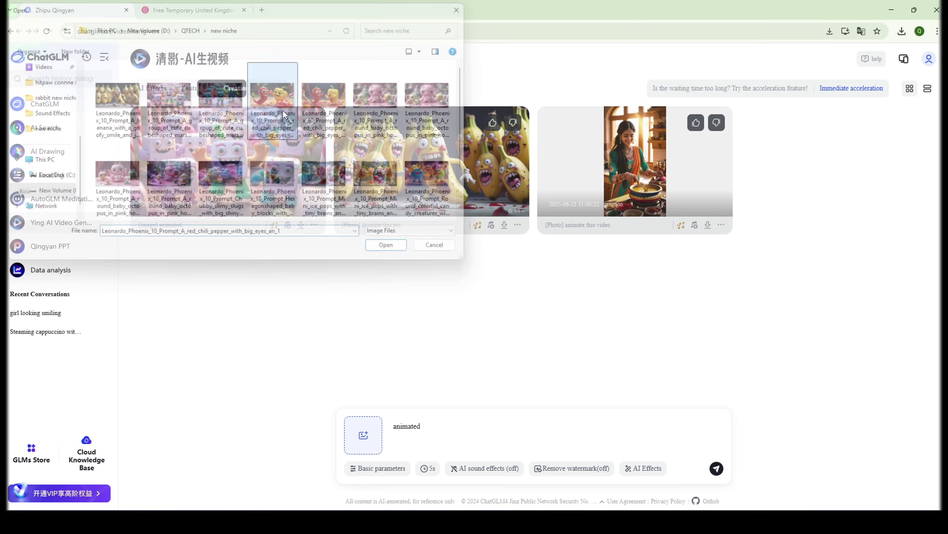
click(568, 391)
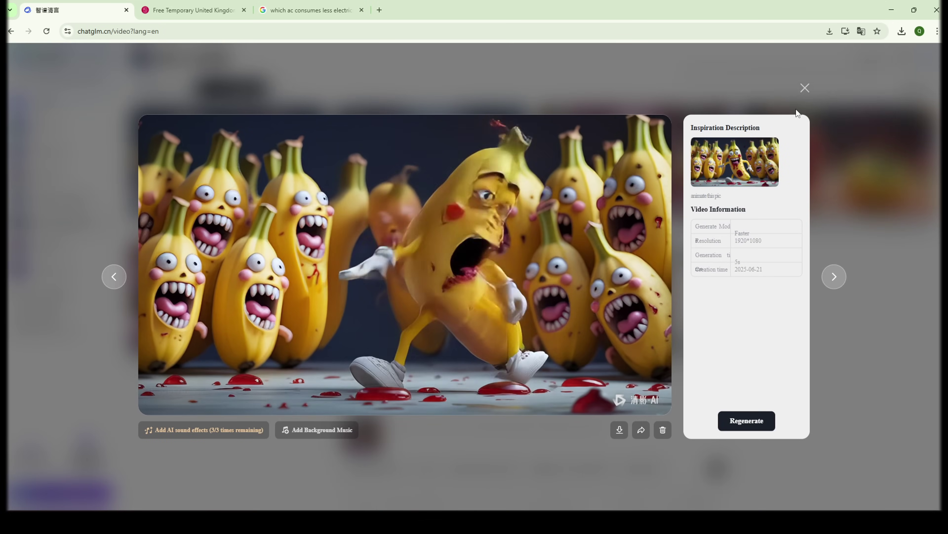
click(805, 88)
click(228, 306)
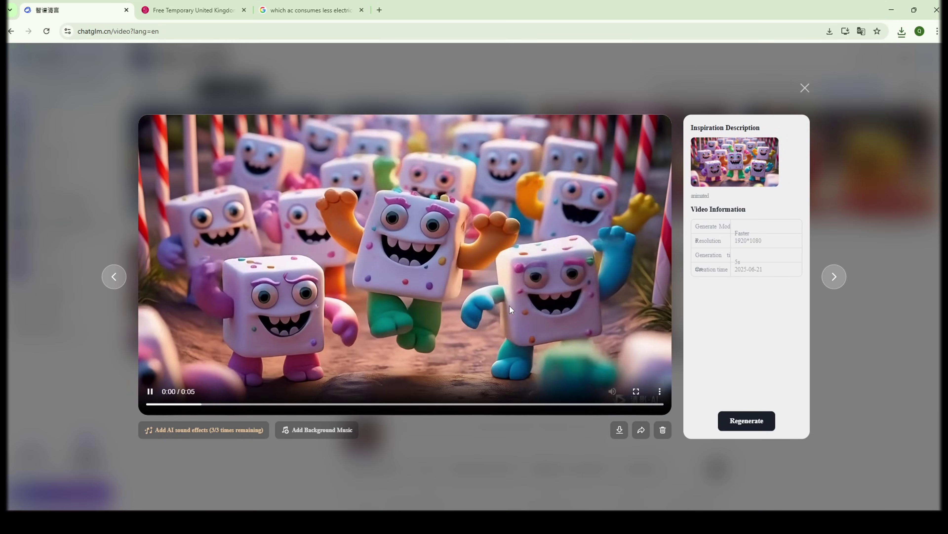
click(805, 88)
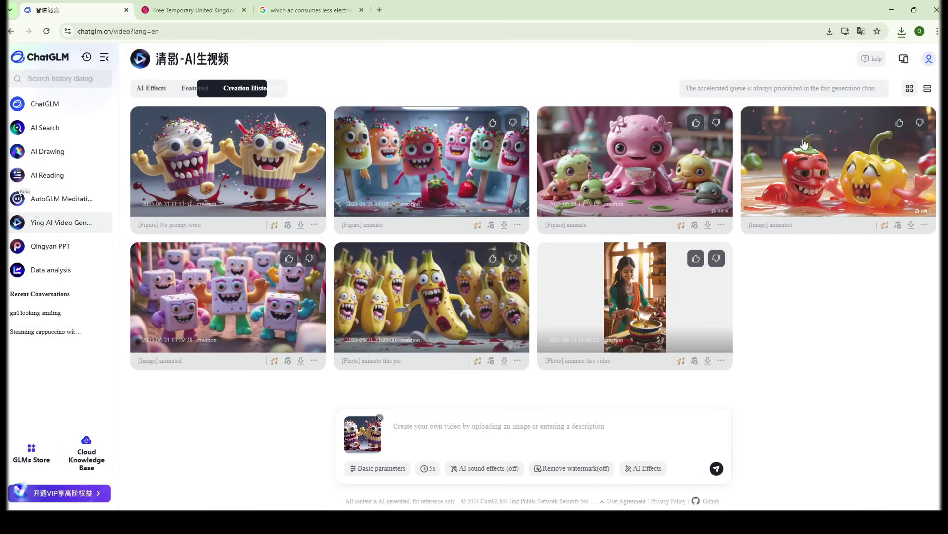
click(801, 140)
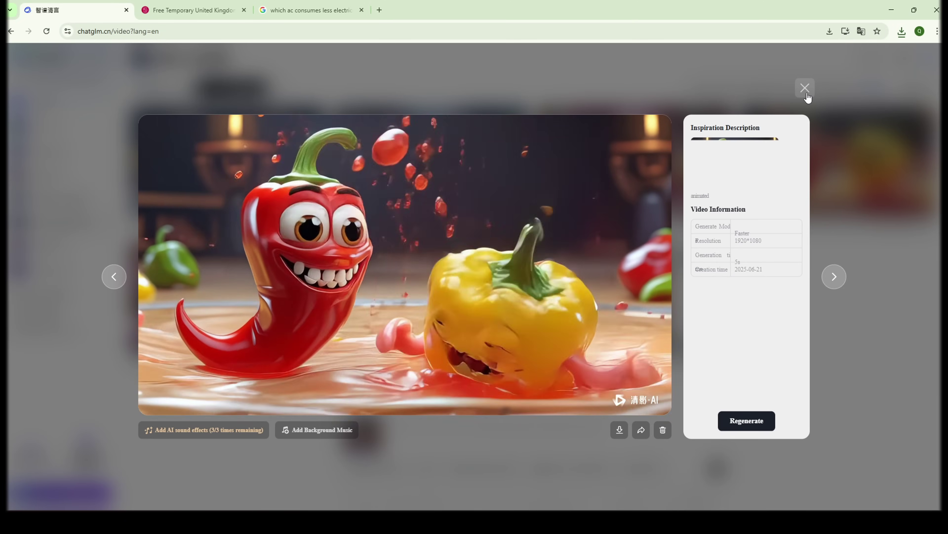
click(804, 88)
click(716, 176)
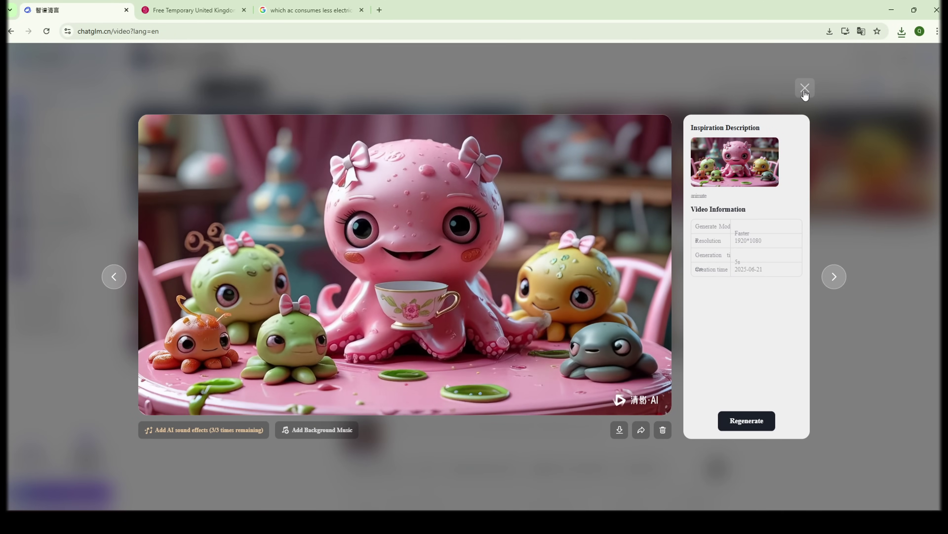
click(804, 90)
click(756, 180)
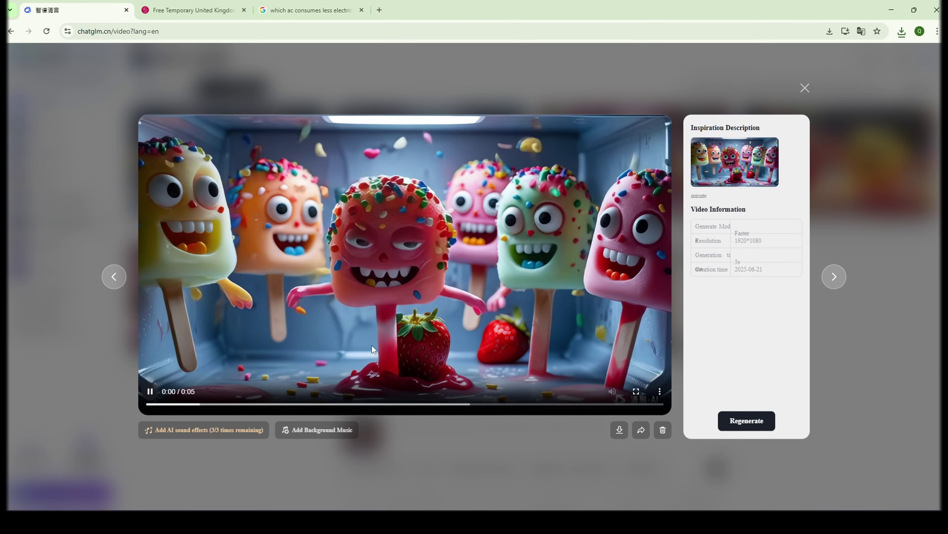
click(807, 97)
click(237, 192)
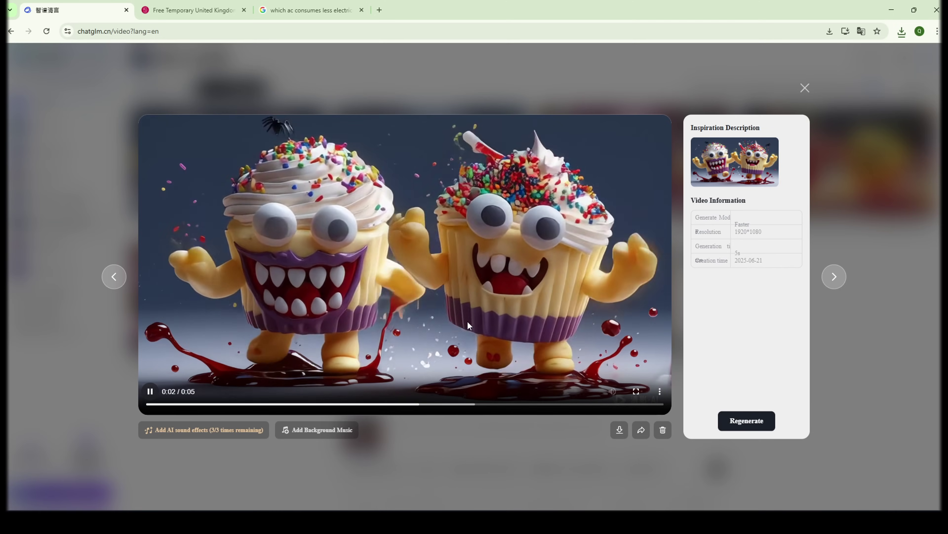
mouse_move(246, 423)
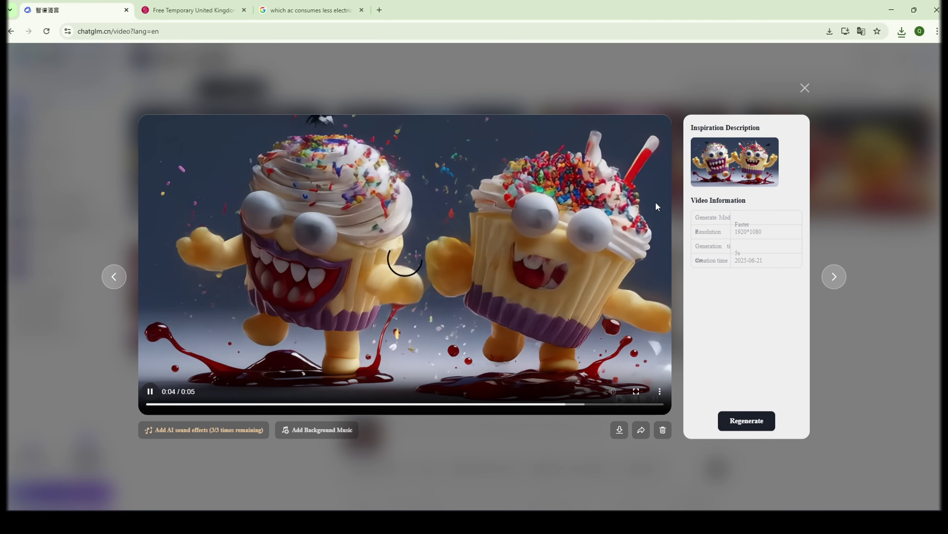
click(805, 88)
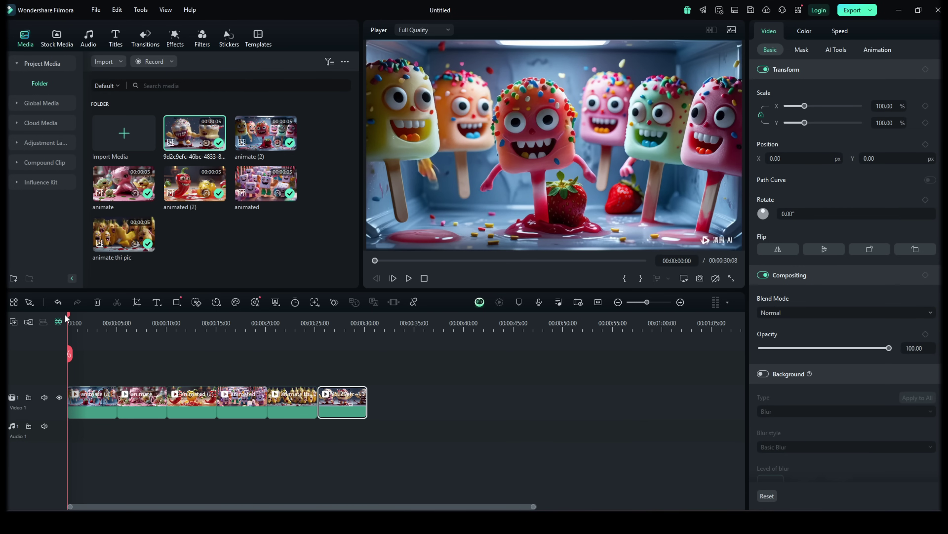
Move the banana monster clip via Video 2 into the slot right after the pepper clip
drag(68, 315, 11, 353)
key(shift+z)
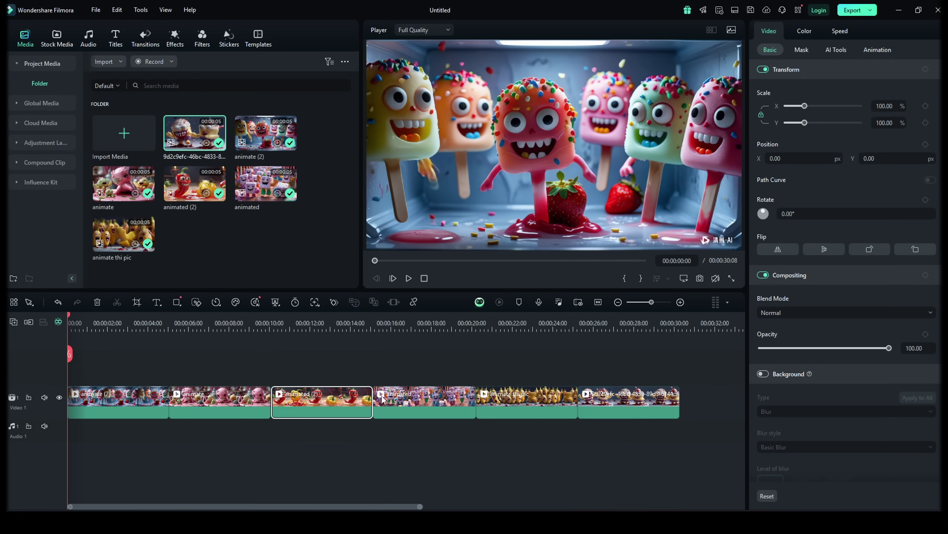
drag(517, 408, 265, 409)
drag(355, 416, 518, 417)
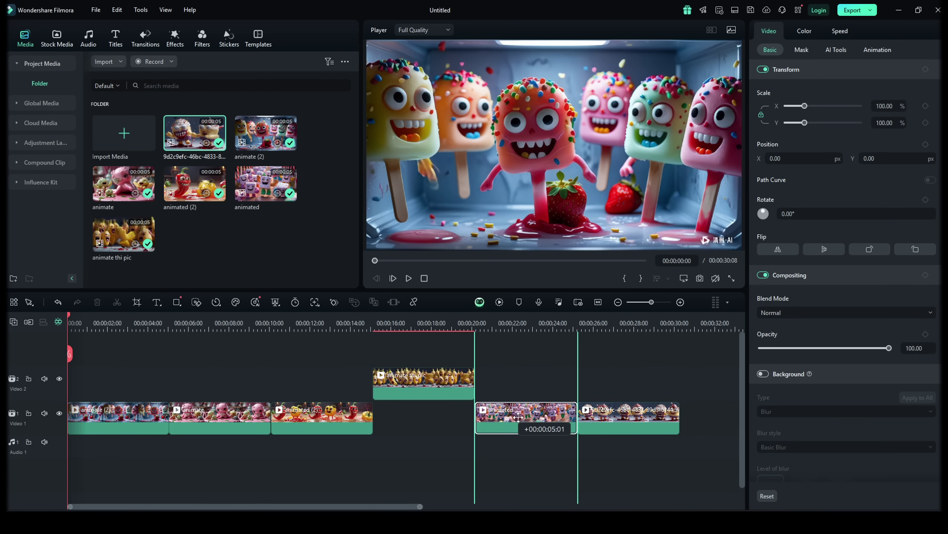
drag(430, 399, 429, 416)
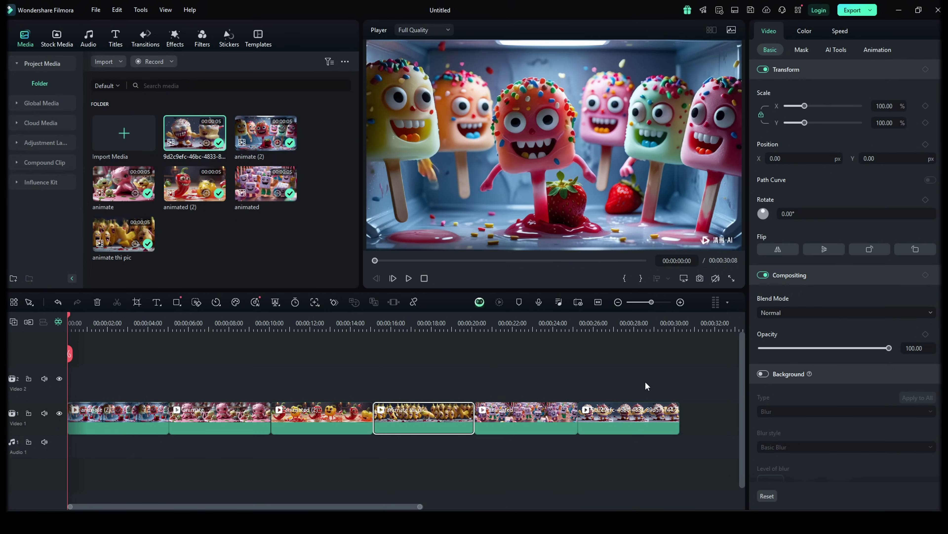
drag(688, 395, 109, 441)
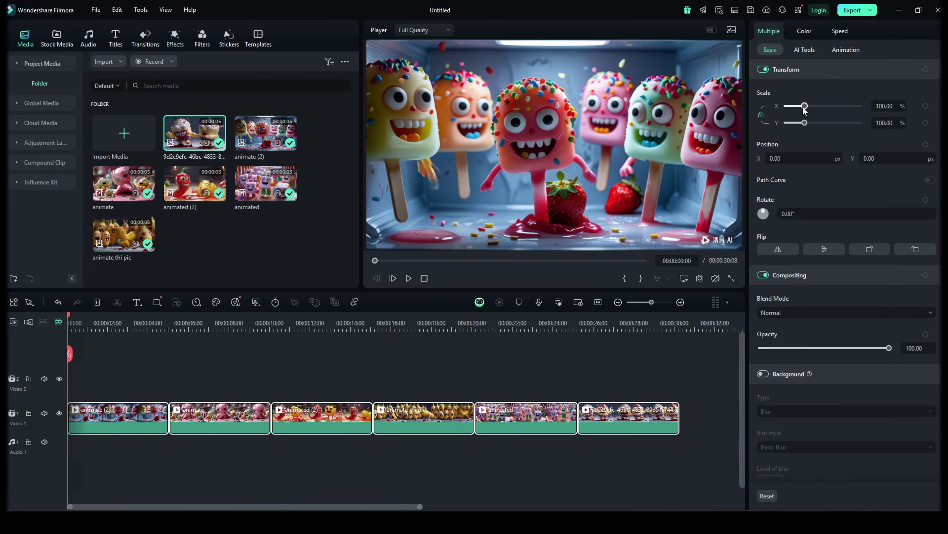
Raise the Scale of all six selected clips to 119.73% and review the zoomed edit
drag(804, 108, 806, 109)
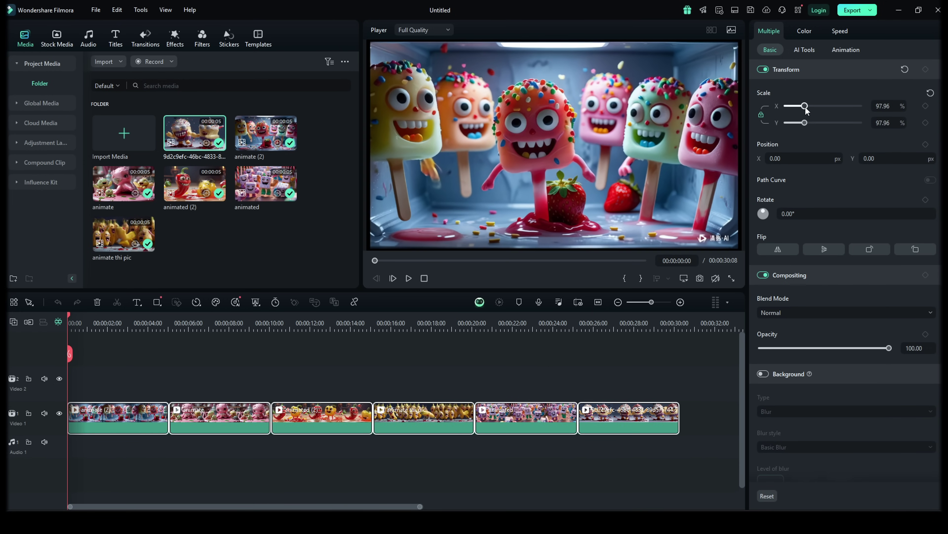
drag(806, 108, 809, 108)
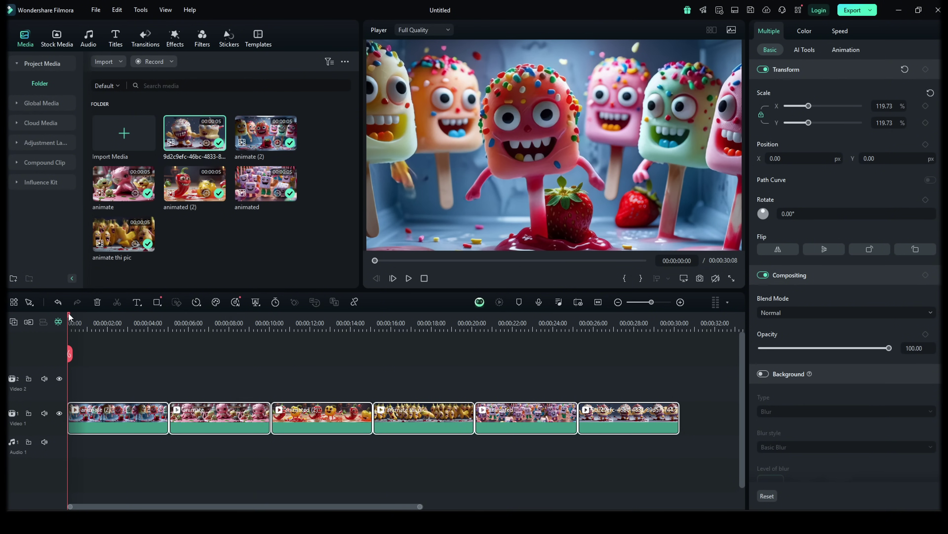
drag(70, 321, 671, 387)
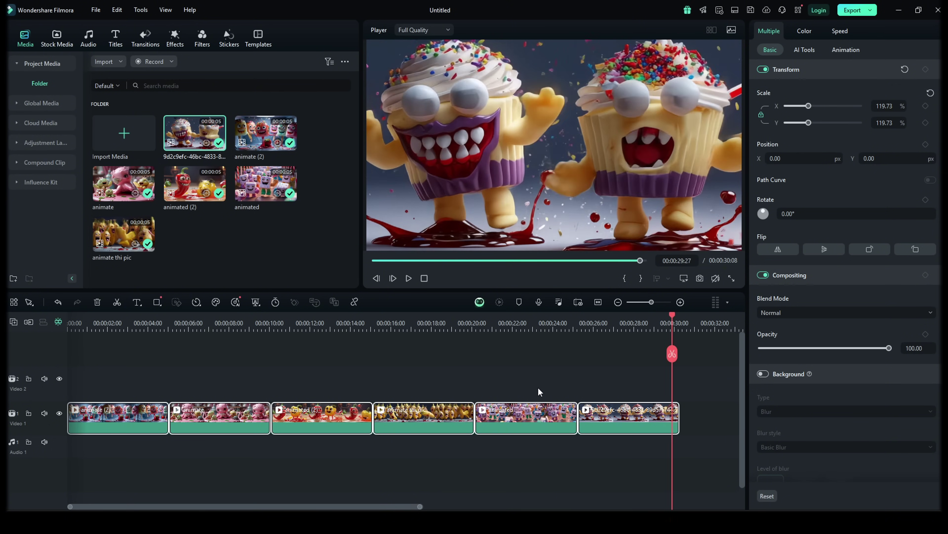
key(Home)
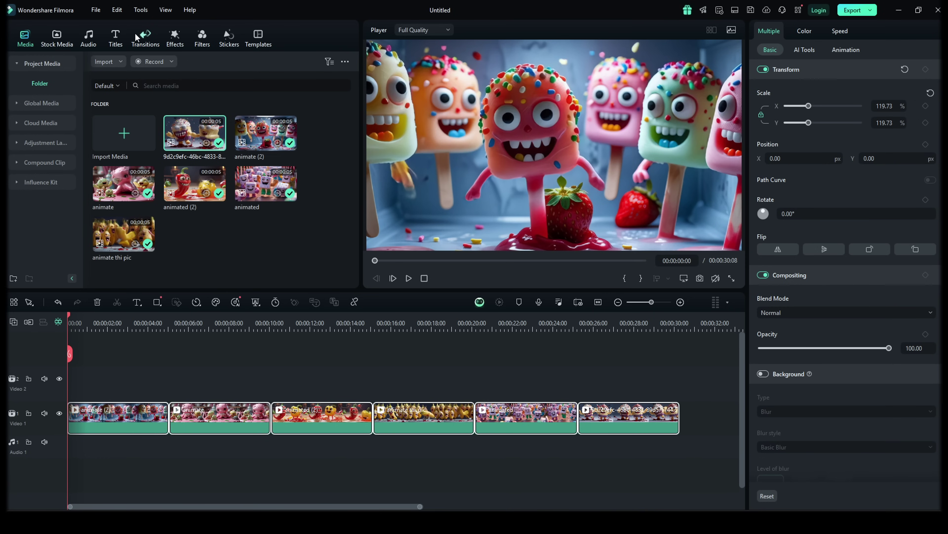
Add Cube Right and Cross Zoom transitions at the clip joins and preview them
click(136, 37)
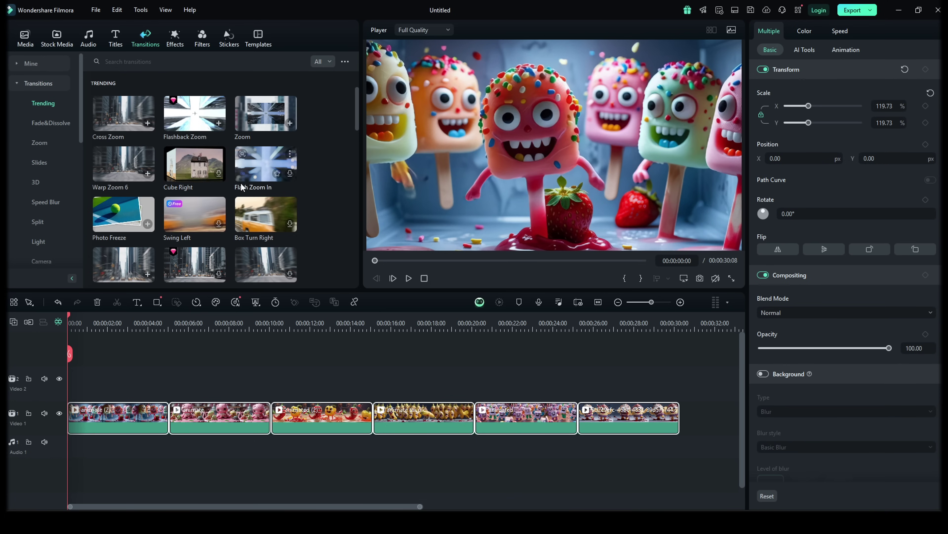
scroll(222, 176, down, 1)
drag(167, 414, 168, 415)
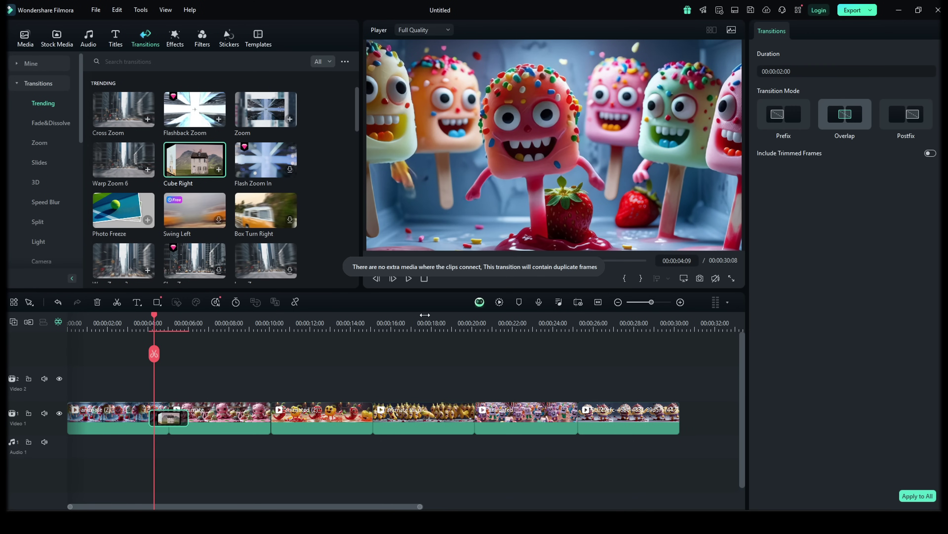
click(408, 279)
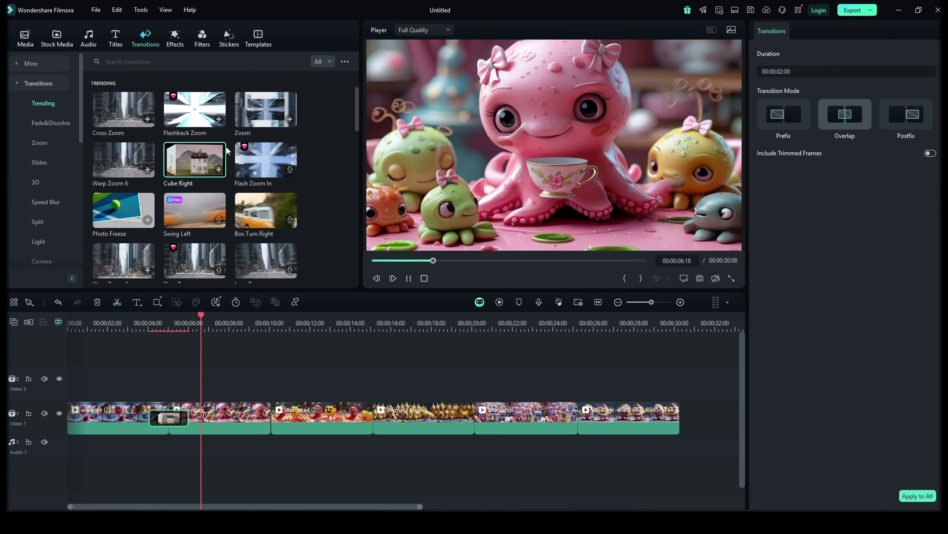
drag(123, 109, 270, 414)
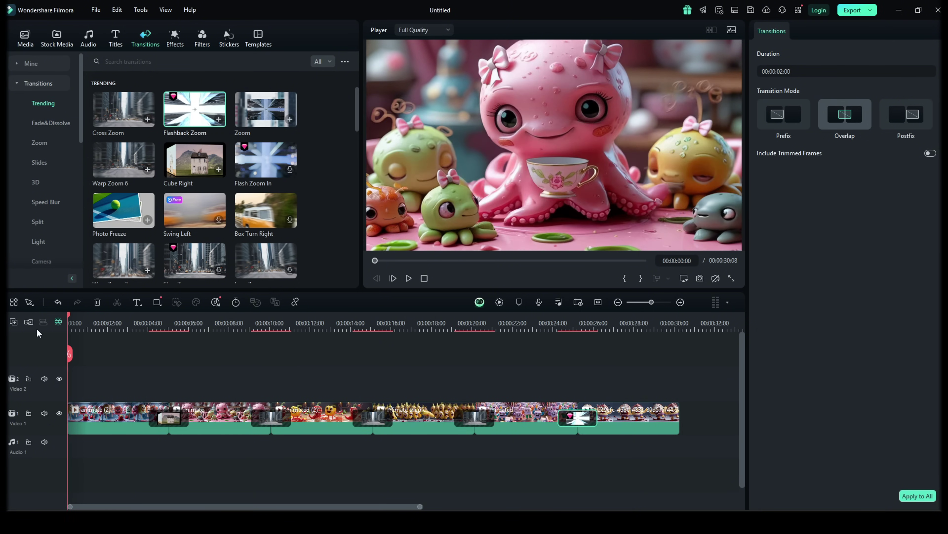
drag(417, 396, 612, 411)
key(Home)
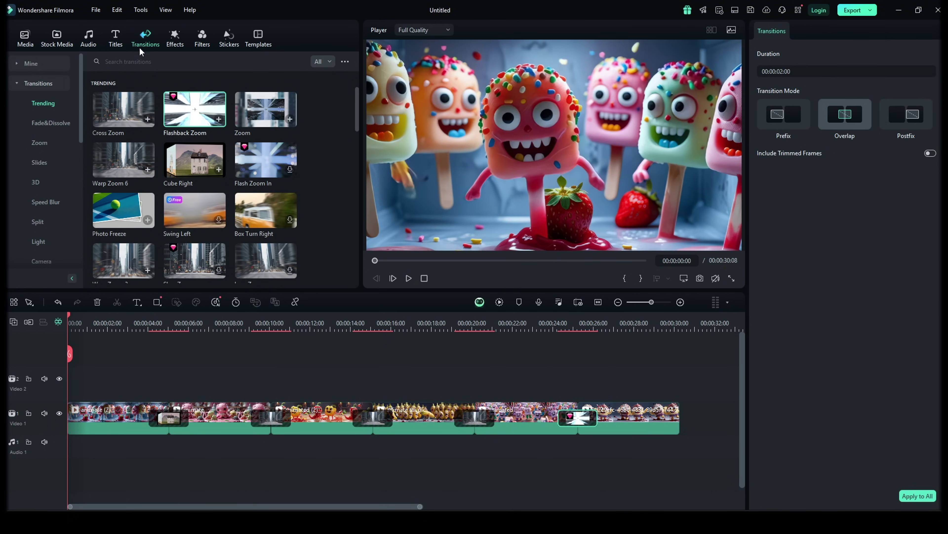
Browse the video effects library, then bring up the title templates
click(175, 37)
scroll(229, 160, down, 5)
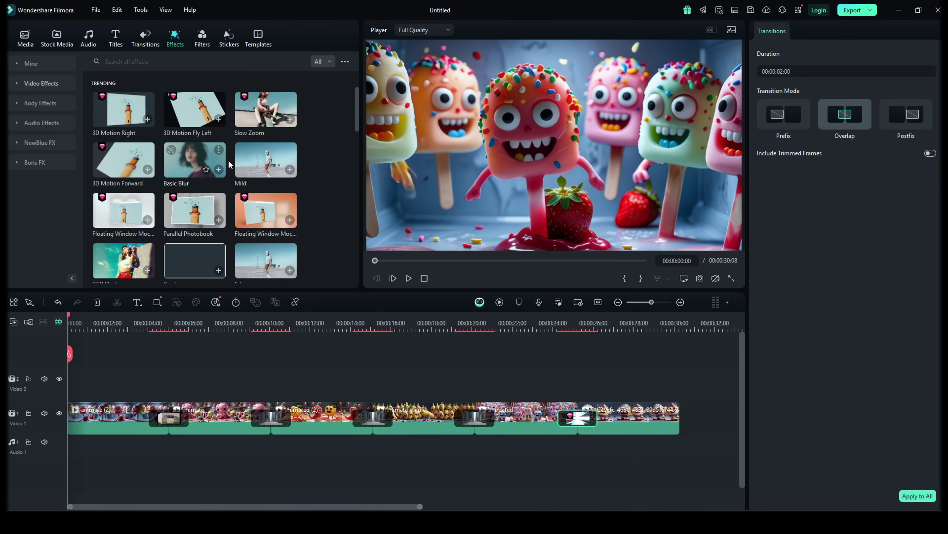
scroll(220, 178, up, 5)
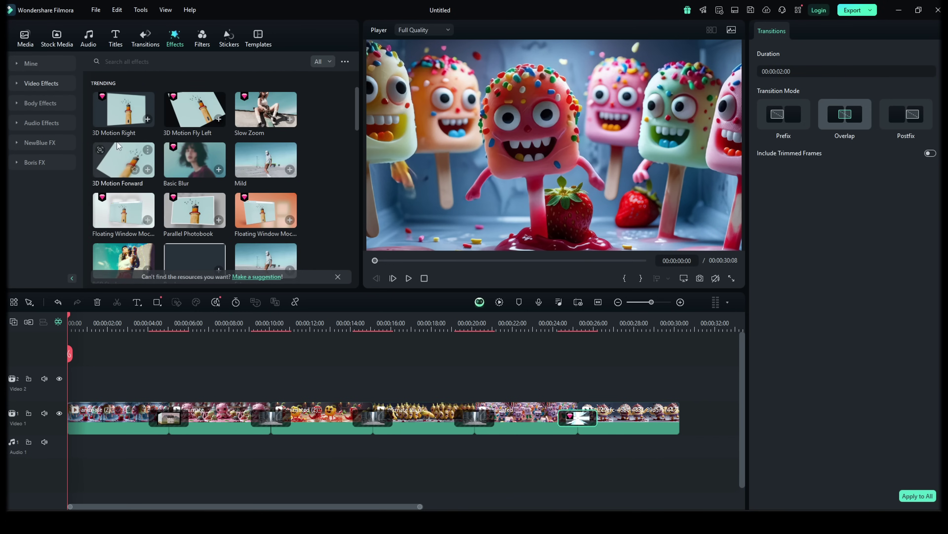
click(116, 37)
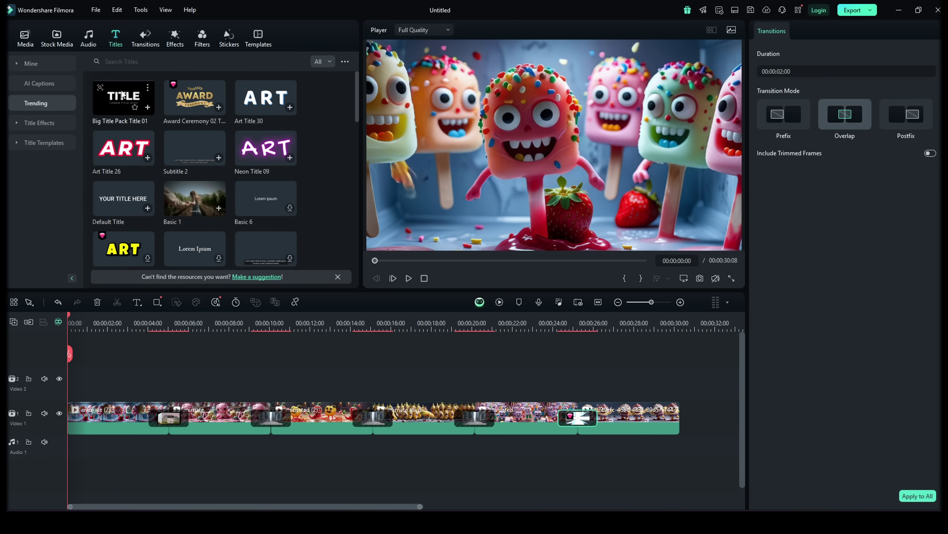
Add Big Title Pack Title 01 over the opening clip and change its text to 'Viral Niche'
drag(125, 97, 76, 376)
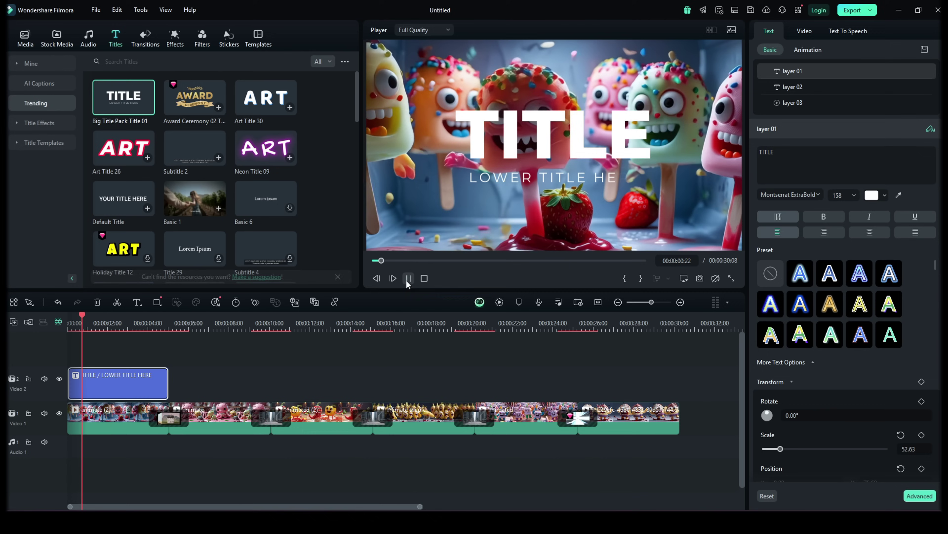
key(space)
double_click(774, 158)
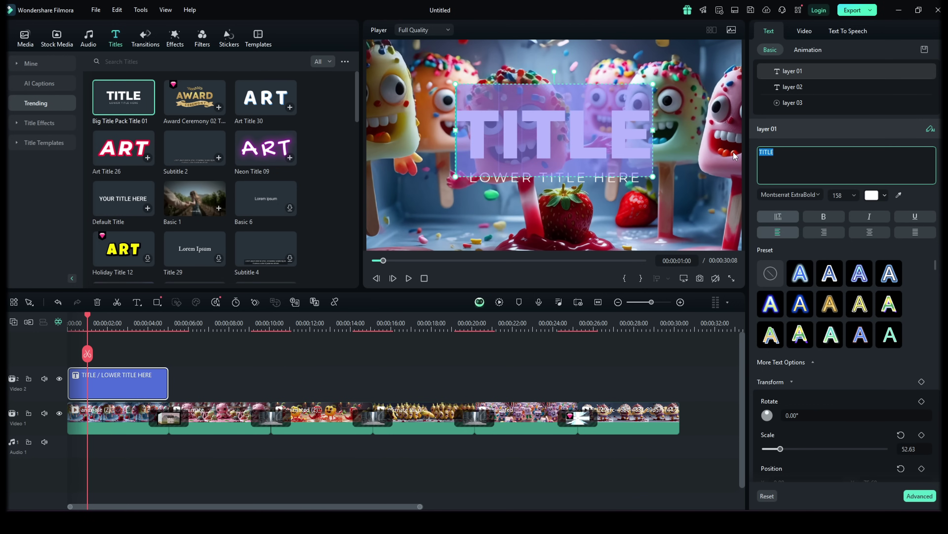
text(Viral Niche)
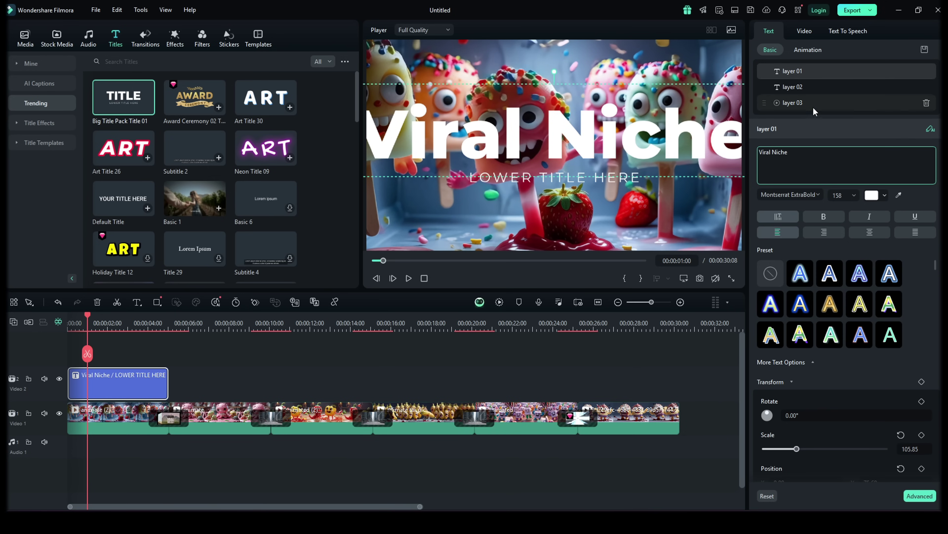
Delete the LOWER TITLE HERE line and shrink the title into the lower-left corner
click(807, 88)
click(927, 87)
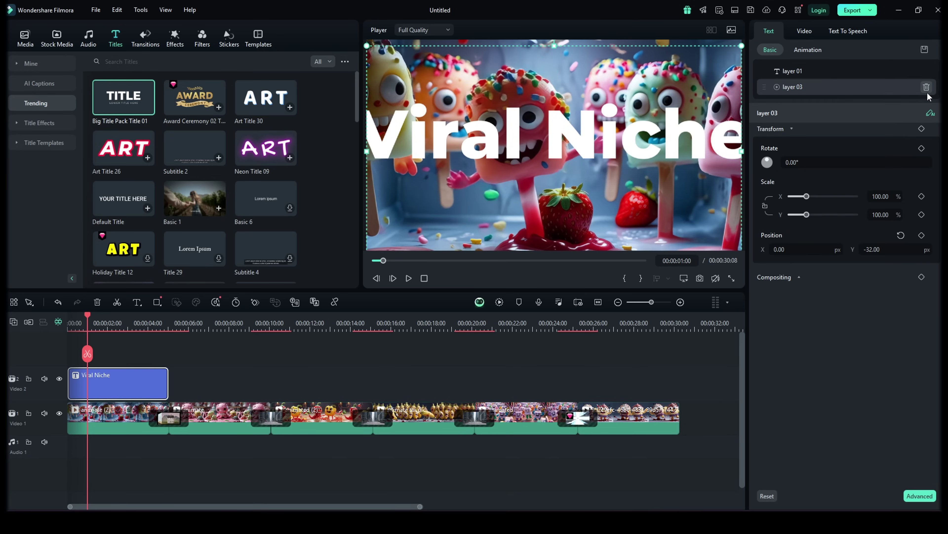
drag(368, 120, 451, 121)
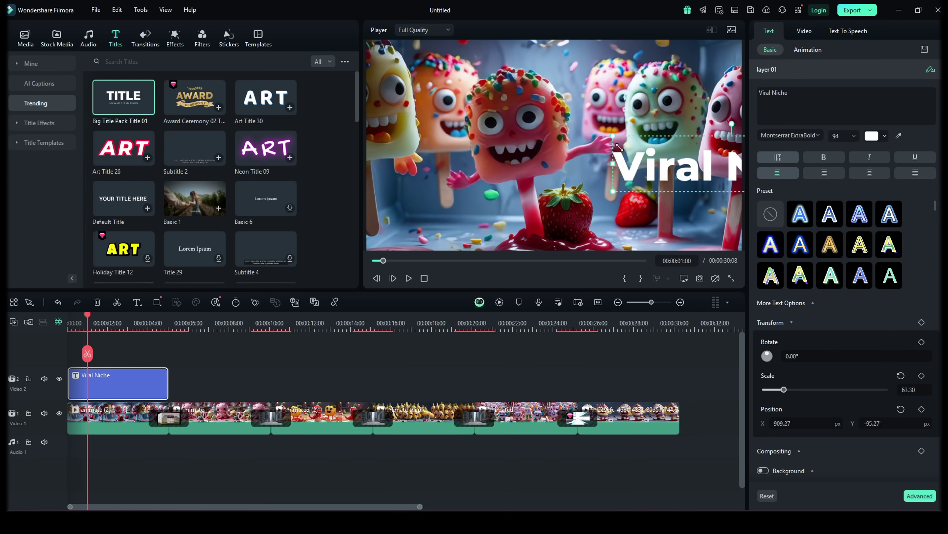
drag(425, 195, 421, 233)
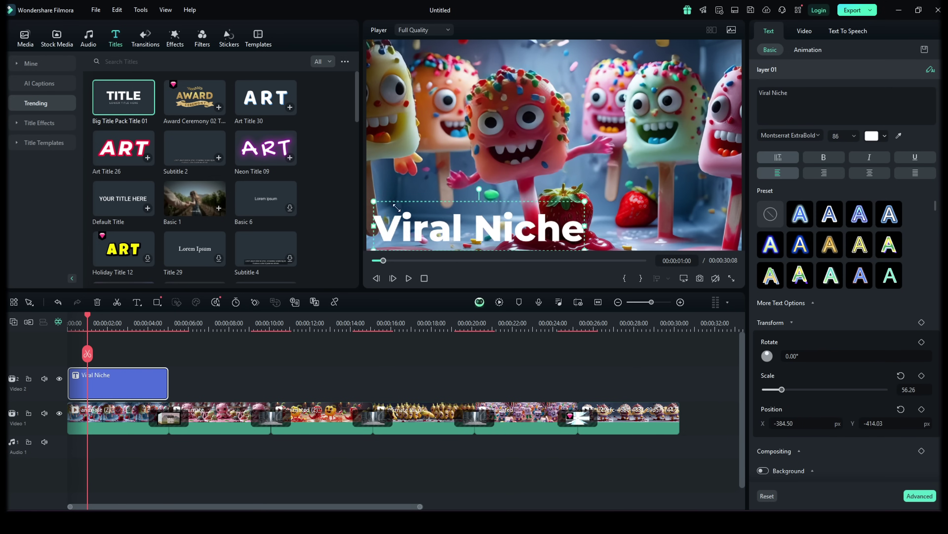
drag(90, 316, 69, 316)
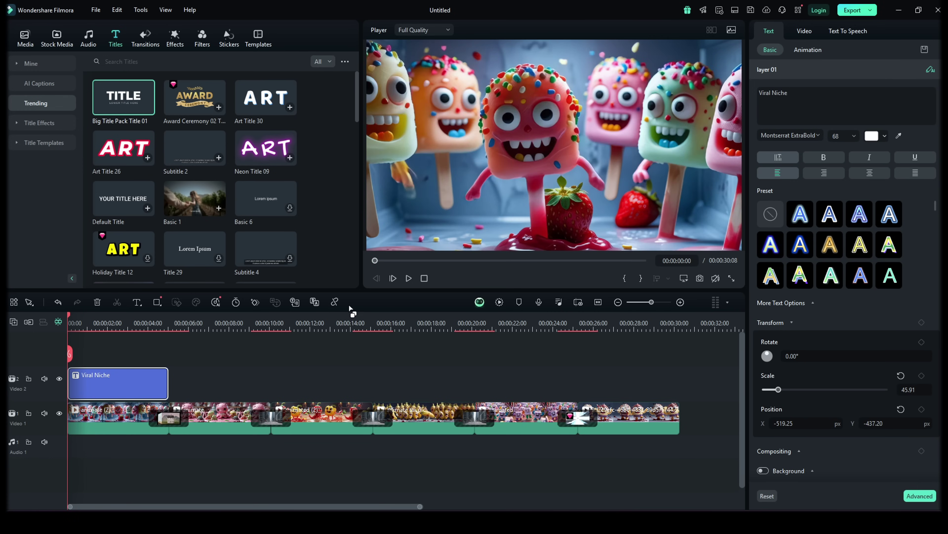